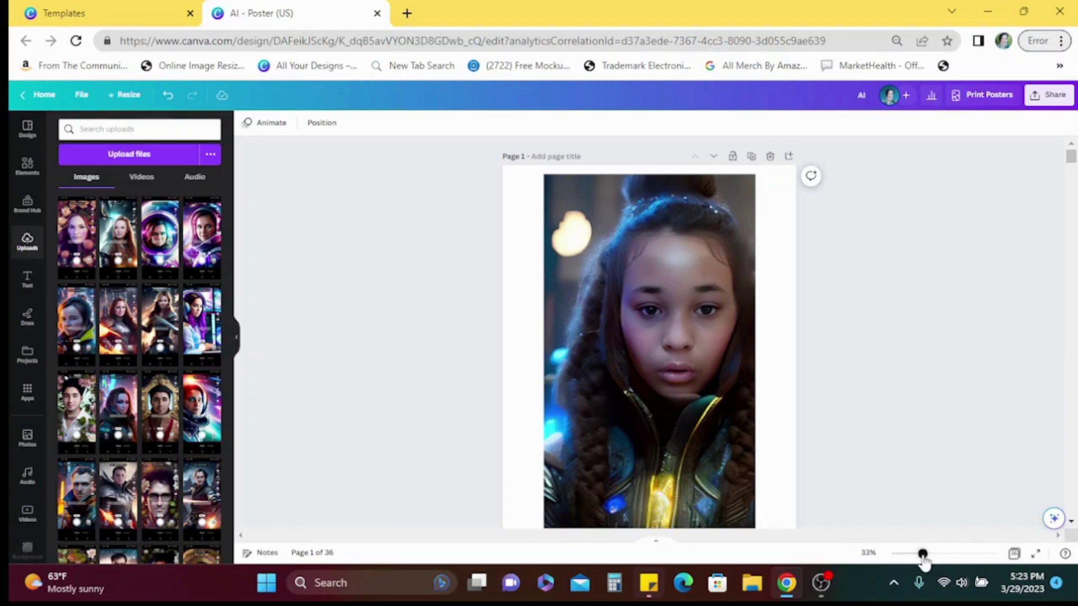
Examine the AI portrait on page 1 up close, from the hair down to the jacket.
drag(924, 560, 938, 559)
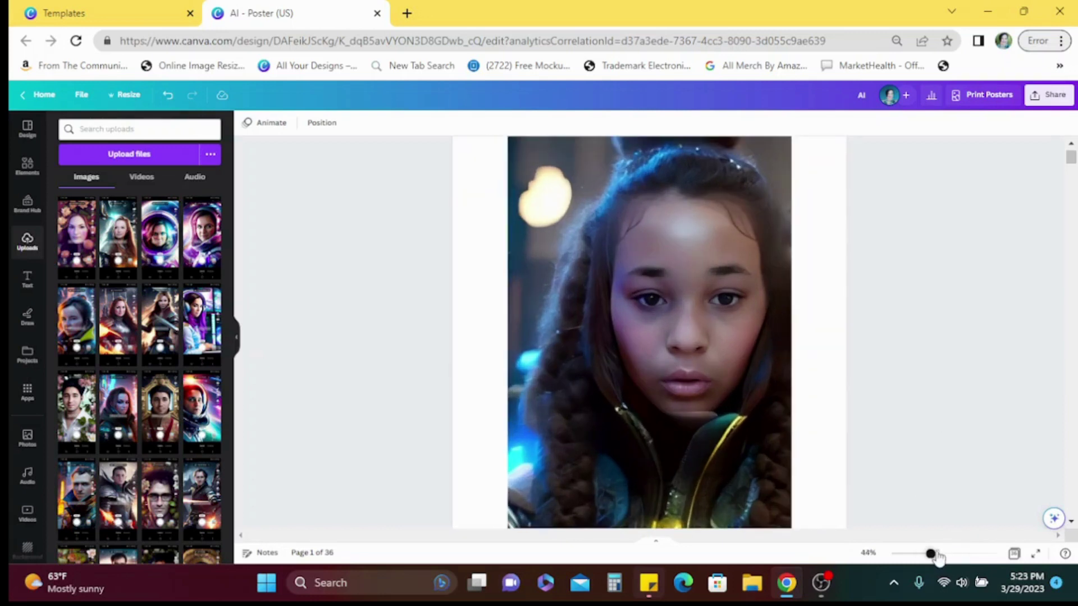
click(944, 554)
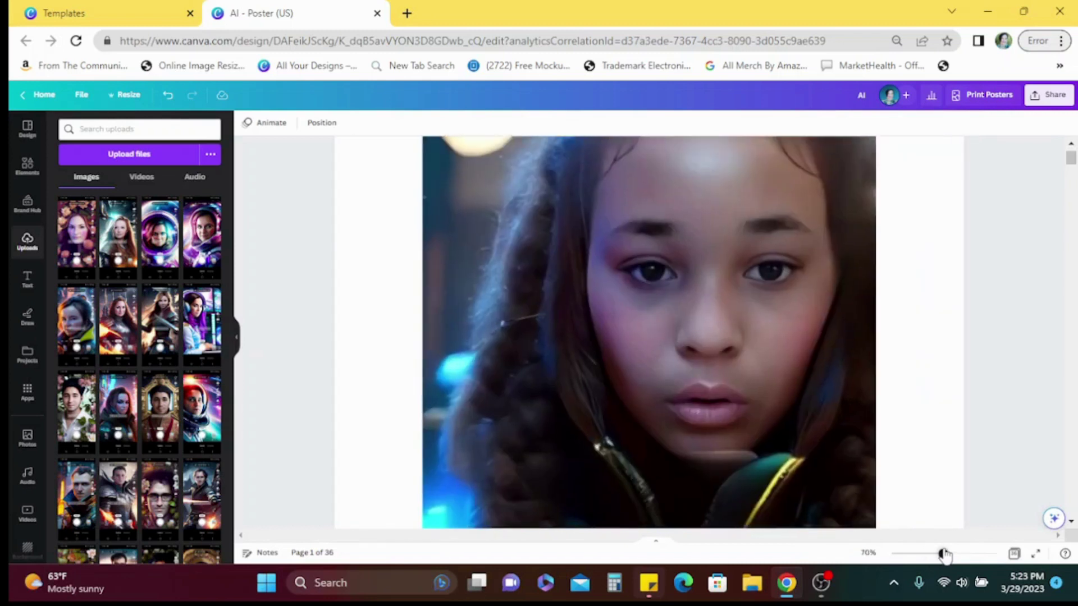
drag(944, 555, 937, 554)
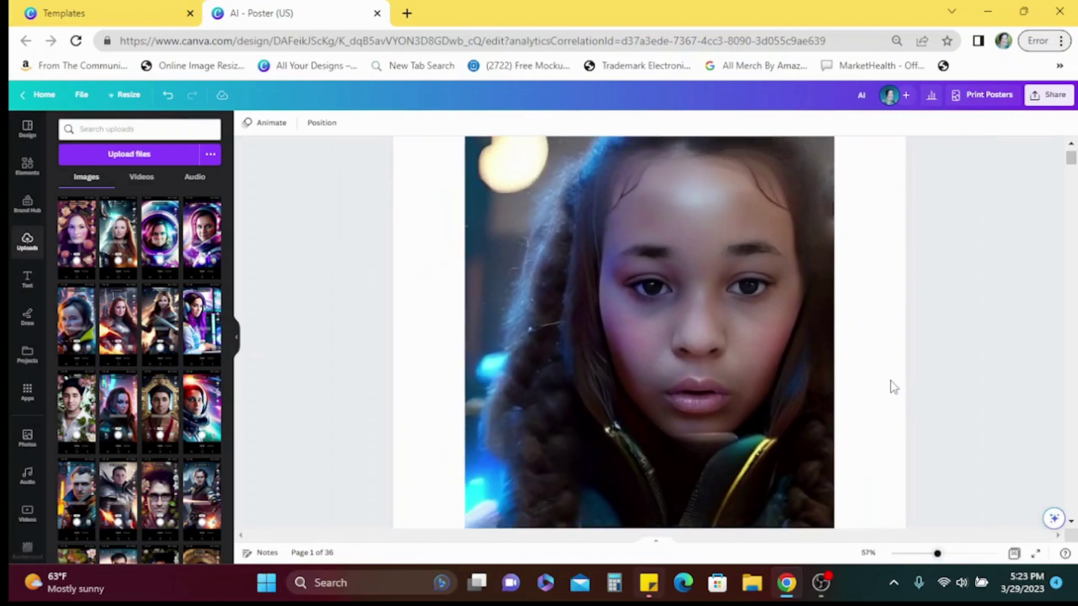
scroll(956, 299, up, 1)
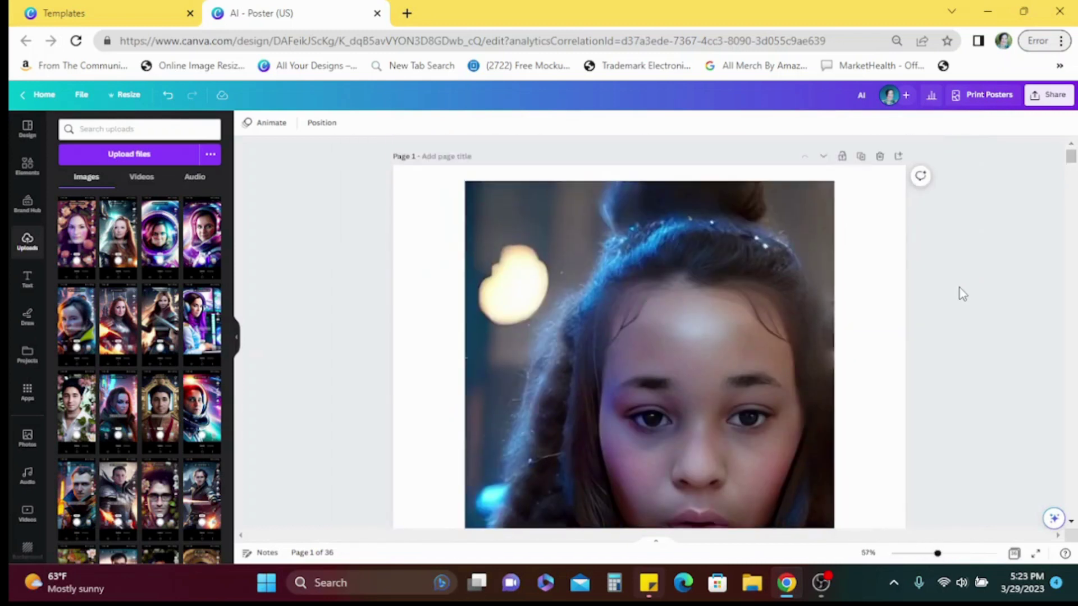
scroll(959, 287, down, 3)
scroll(958, 287, down, 1)
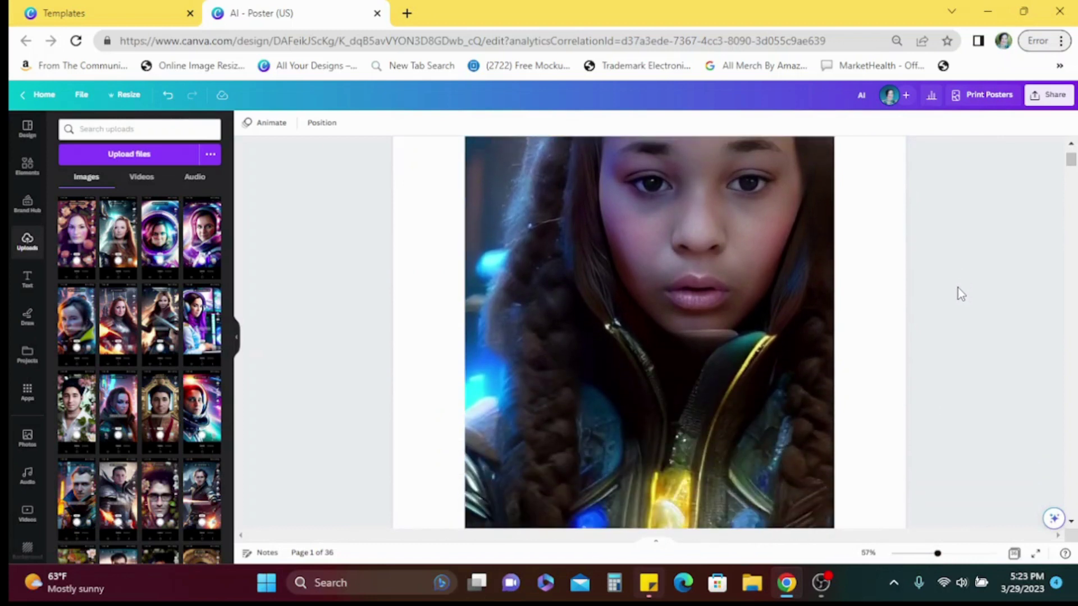
scroll(958, 292, down, 2)
scroll(956, 288, up, 4)
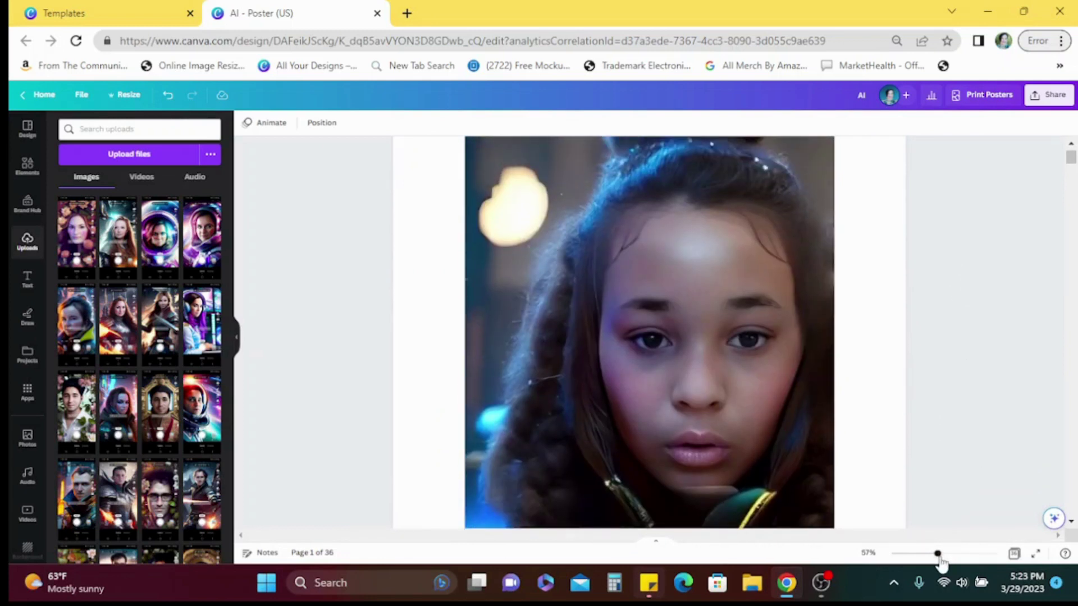
drag(937, 554, 928, 554)
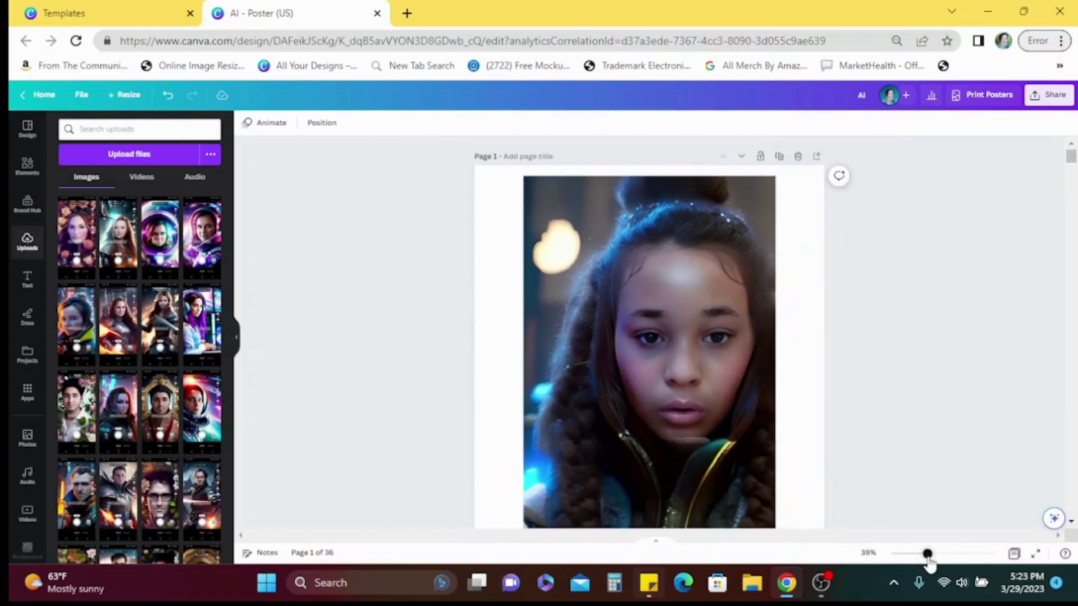
Compare the portrait on page 1 with the warrior image and its inset source photo on page 2.
scroll(913, 299, down, 4)
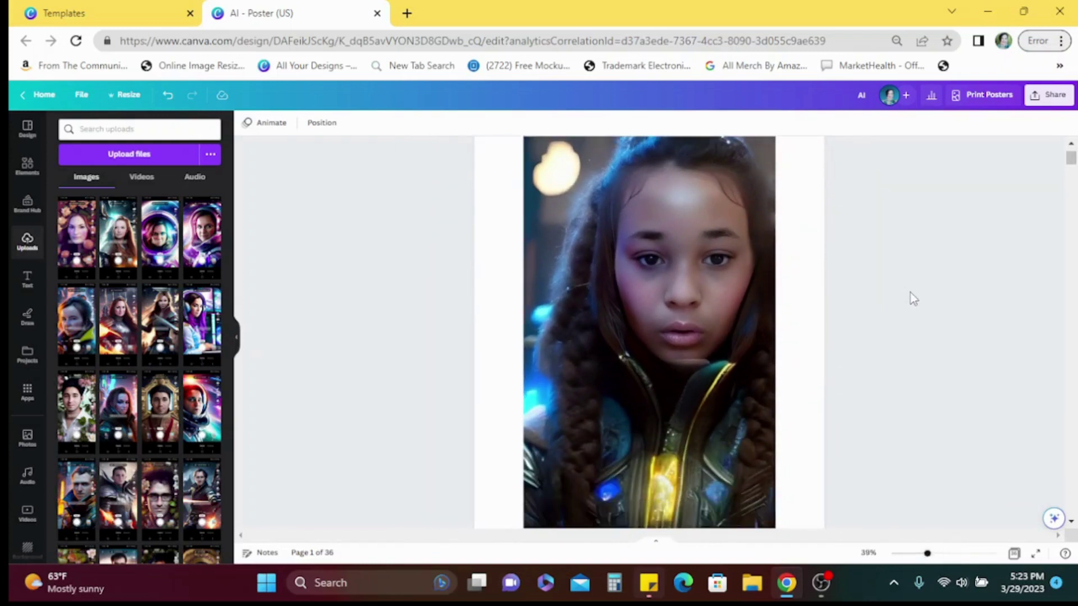
scroll(914, 298, down, 4)
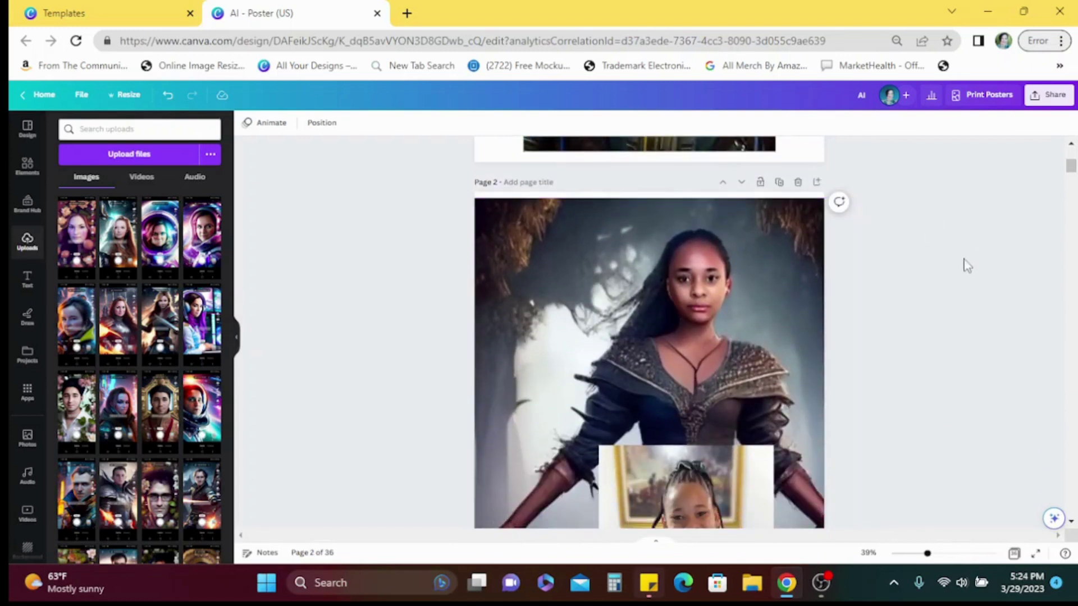
scroll(932, 255, down, 1)
scroll(931, 256, down, 6)
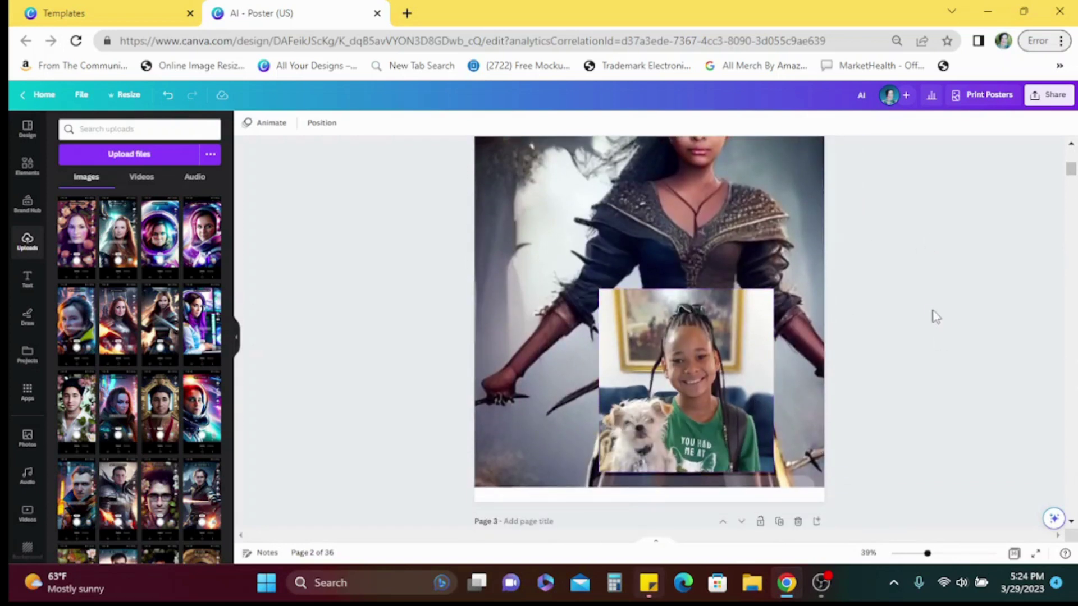
scroll(929, 307, up, 1)
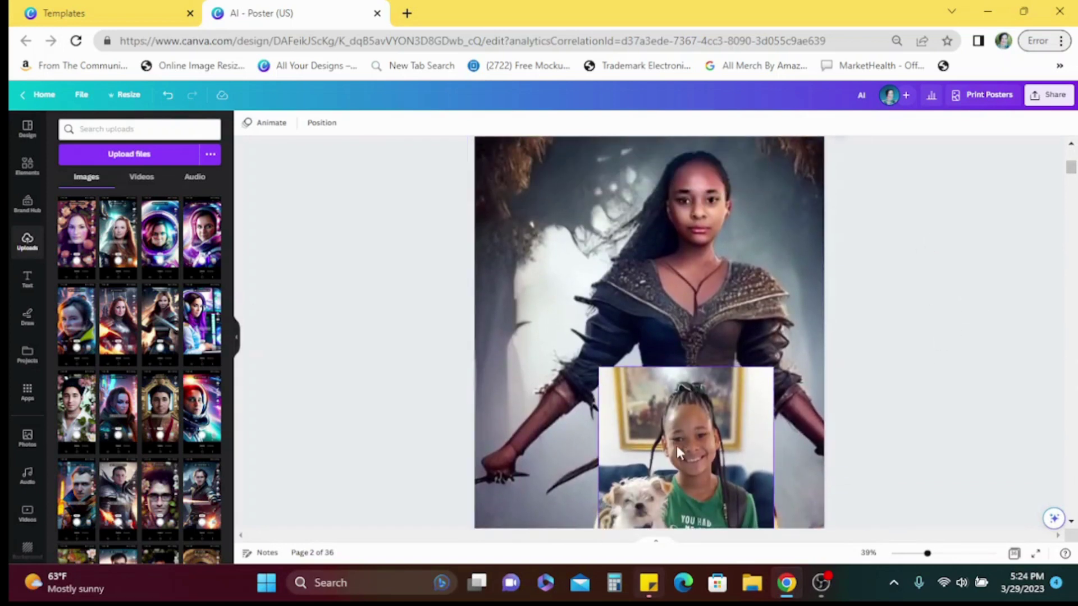
scroll(958, 295, up, 4)
scroll(959, 322, up, 1)
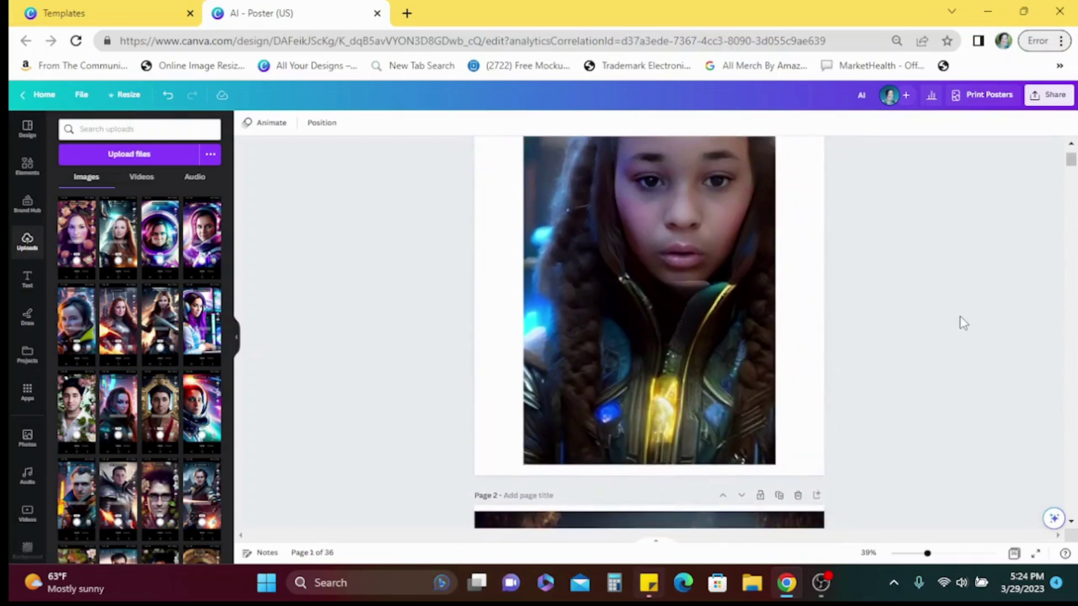
scroll(956, 323, down, 7)
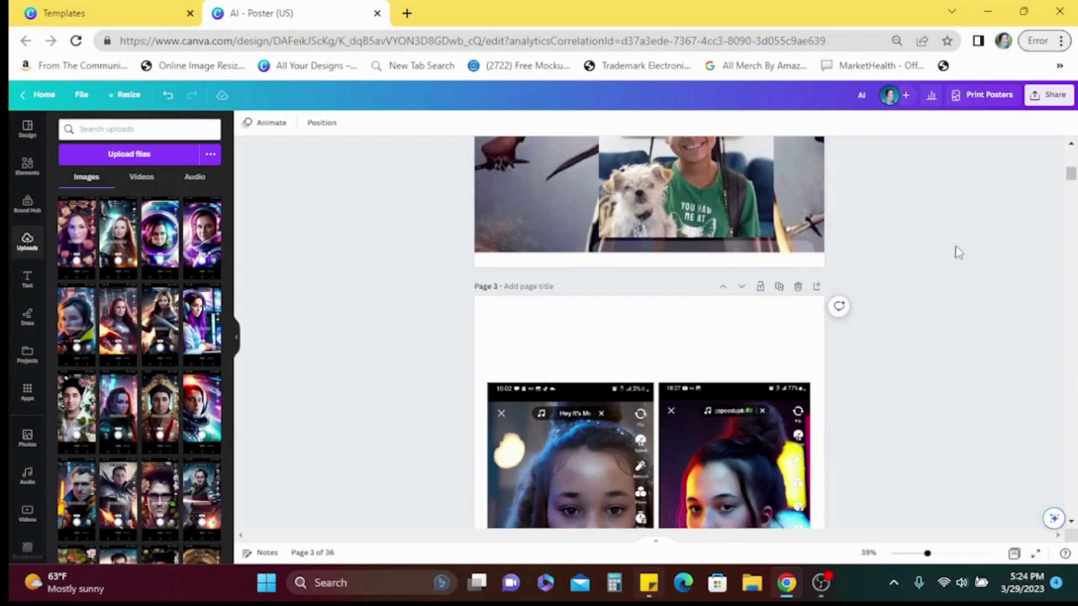
Inspect the two phone screenshots on page 3 up close, checking the app icons and captions covering the portraits.
scroll(937, 236, down, 2)
scroll(937, 235, down, 1)
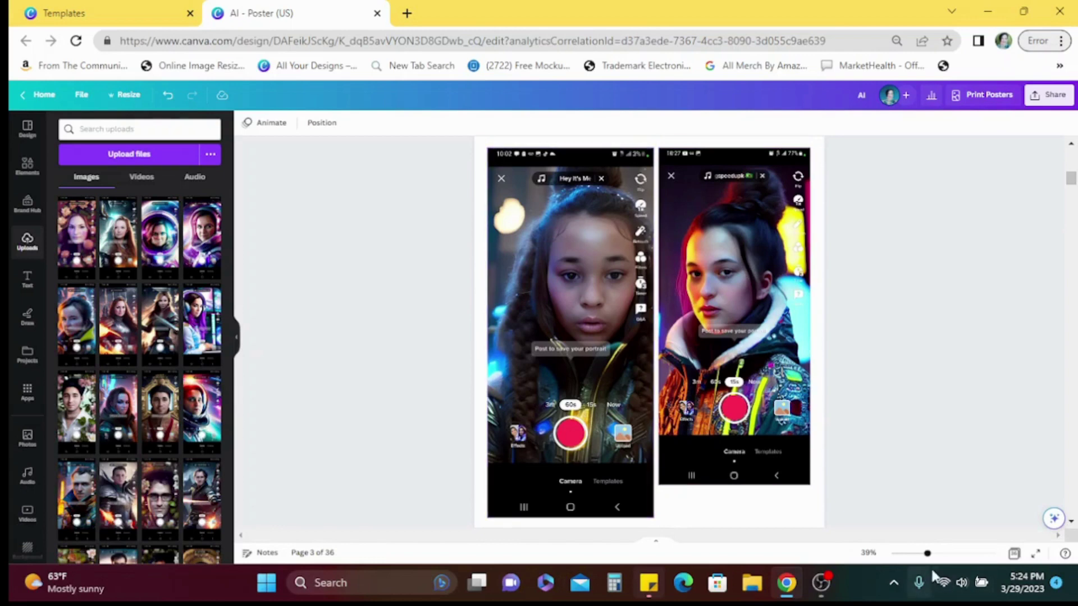
drag(927, 554, 948, 555)
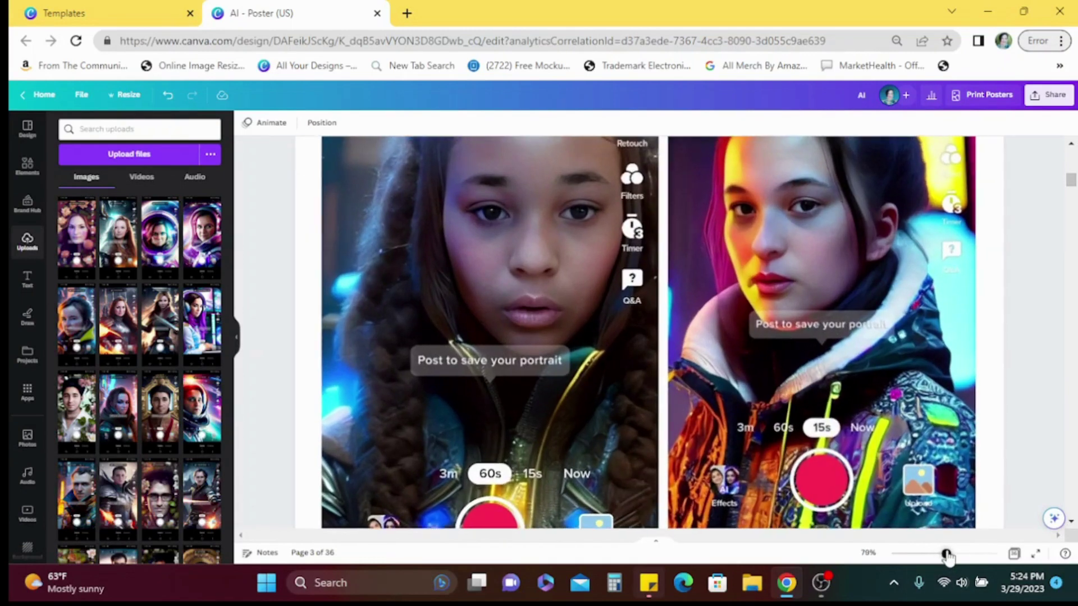
scroll(1028, 295, up, 4)
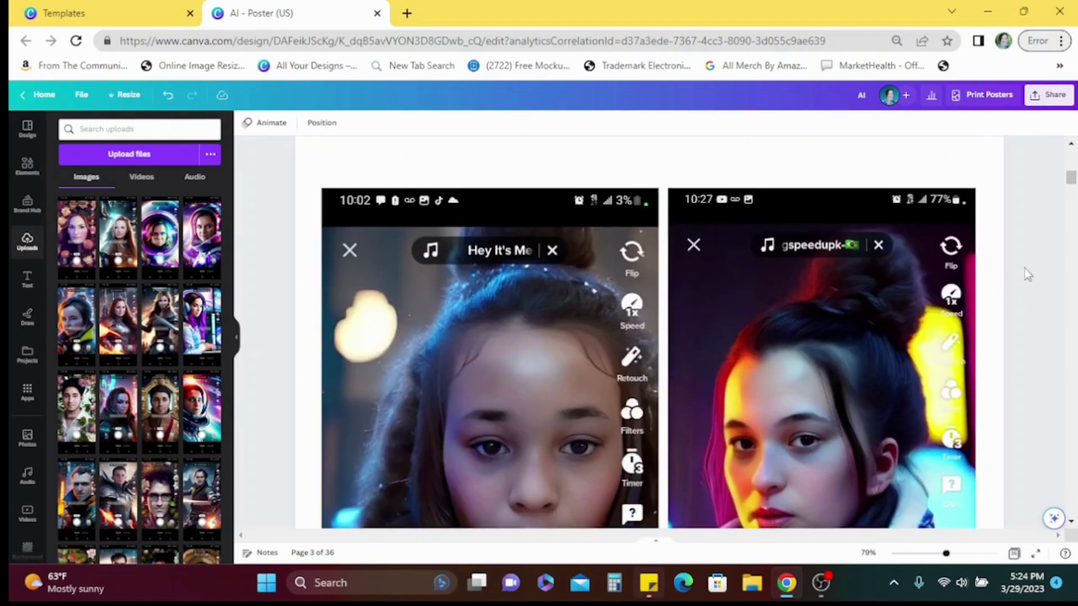
scroll(1025, 269, down, 3)
scroll(1025, 269, down, 4)
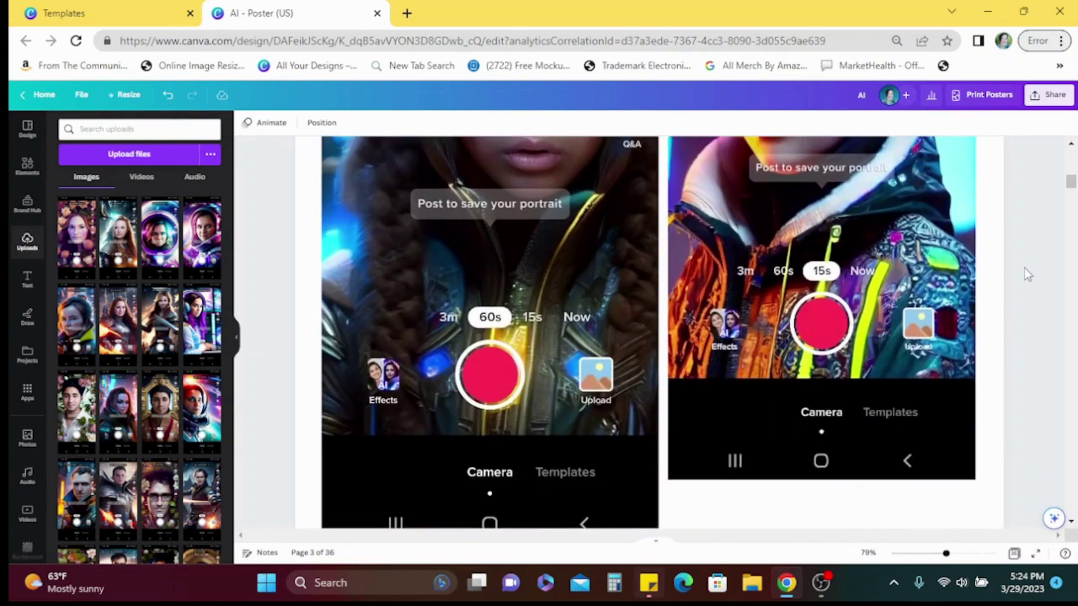
scroll(1025, 268, up, 5)
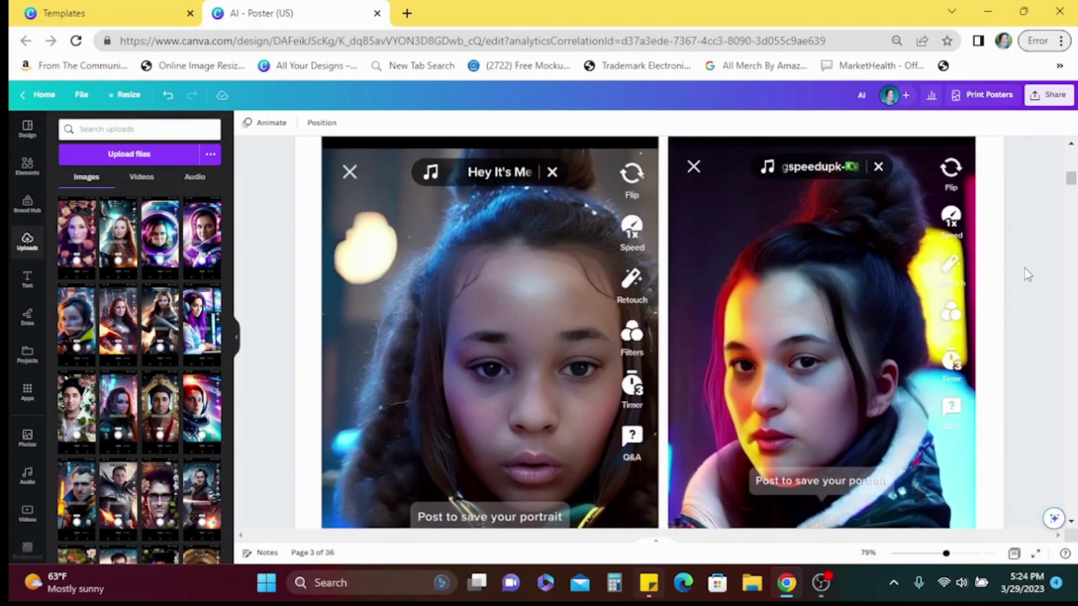
scroll(1025, 268, down, 1)
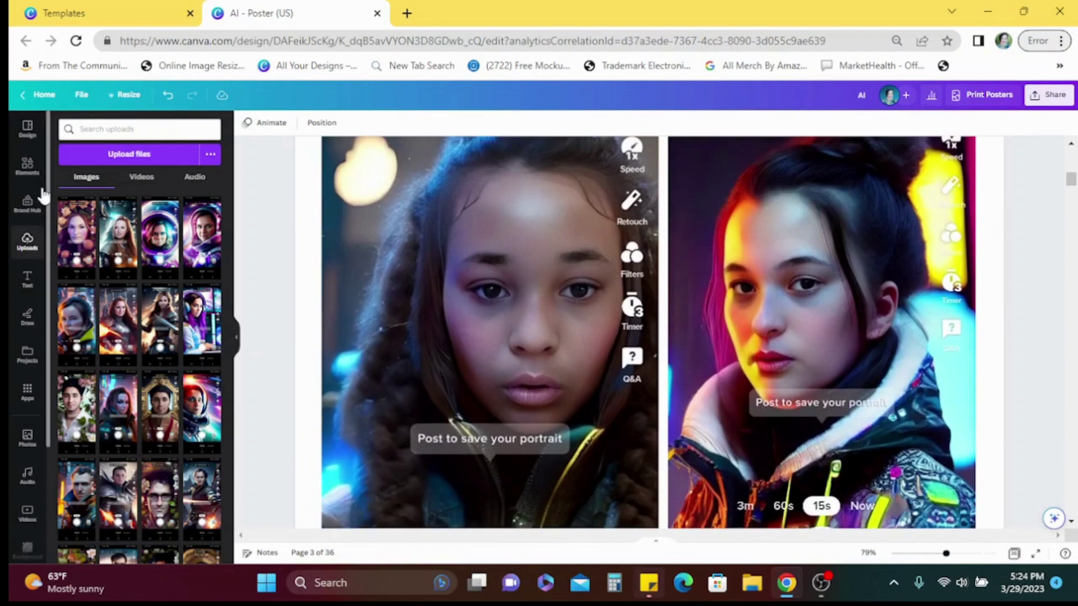
Browse the uploaded images for the available AI portrait screenshots and source photos.
scroll(139, 254, down, 1)
scroll(149, 263, down, 3)
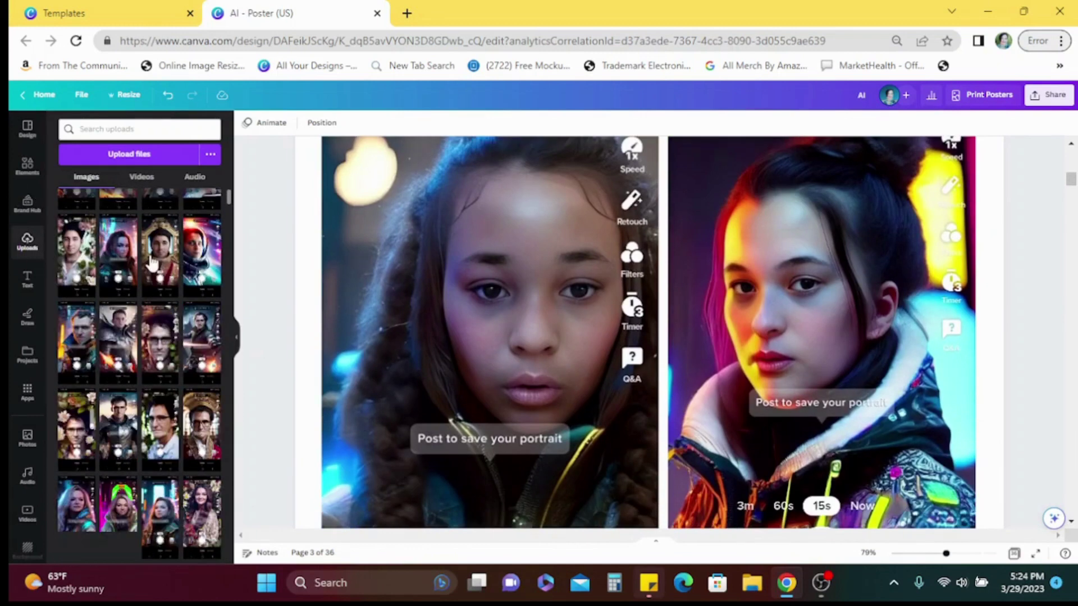
scroll(159, 255, down, 3)
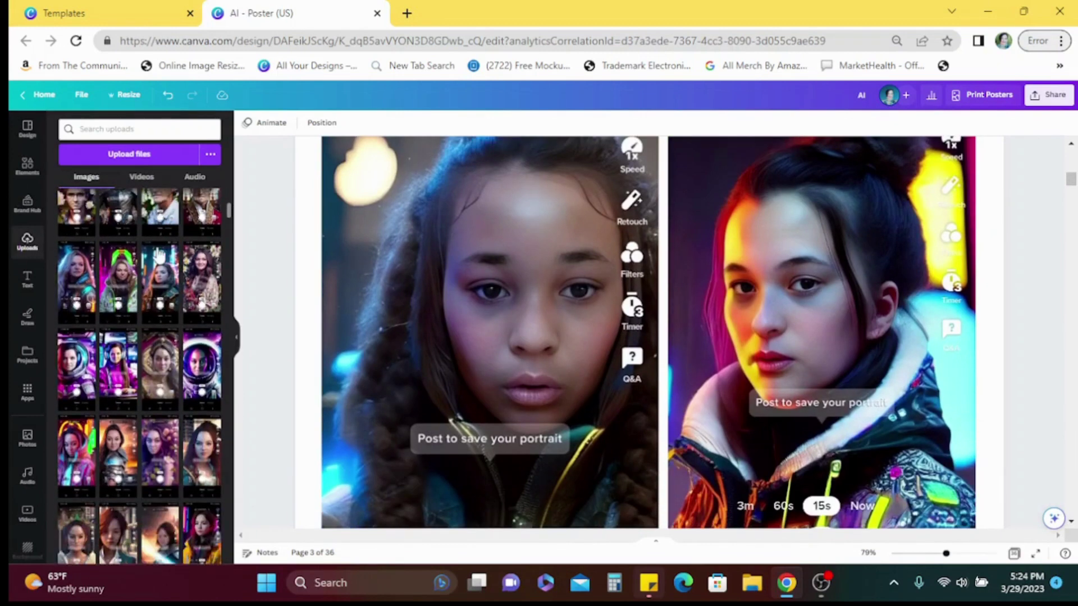
scroll(163, 252, down, 5)
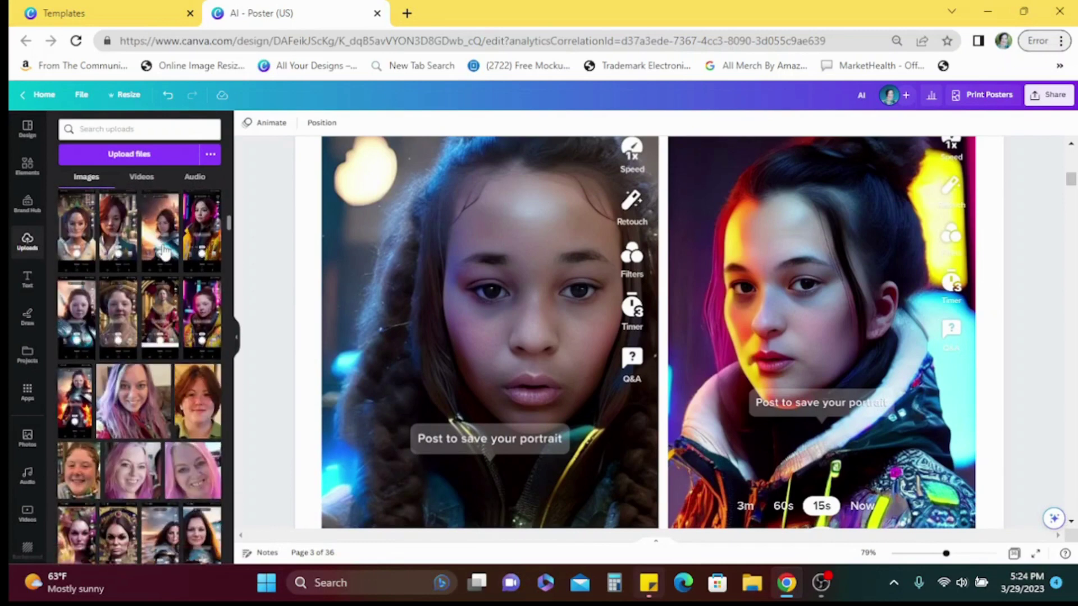
mouse_move(164, 252)
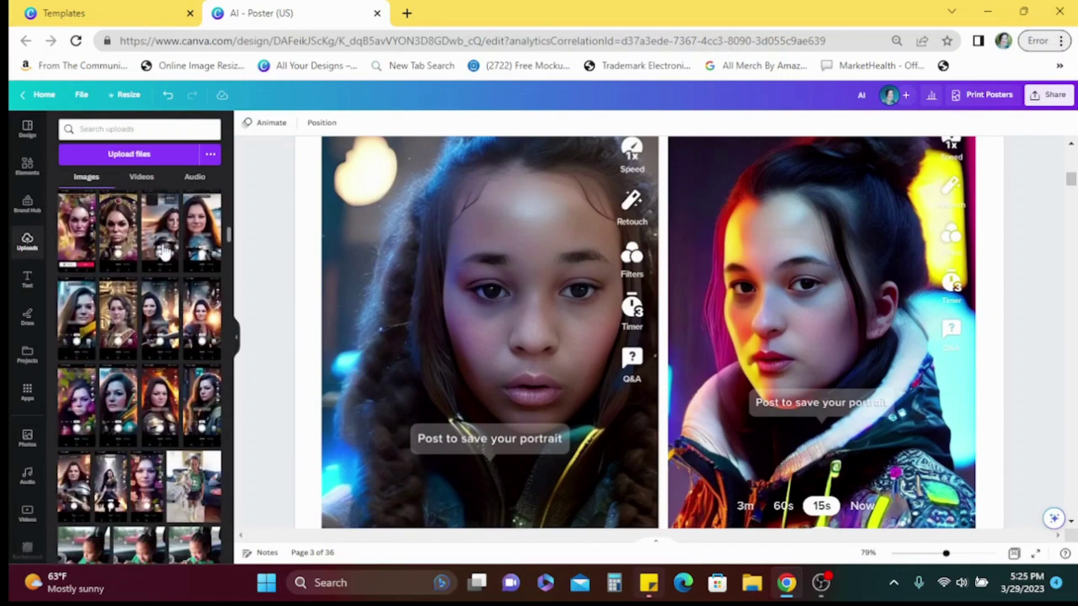
scroll(164, 253, up, 5)
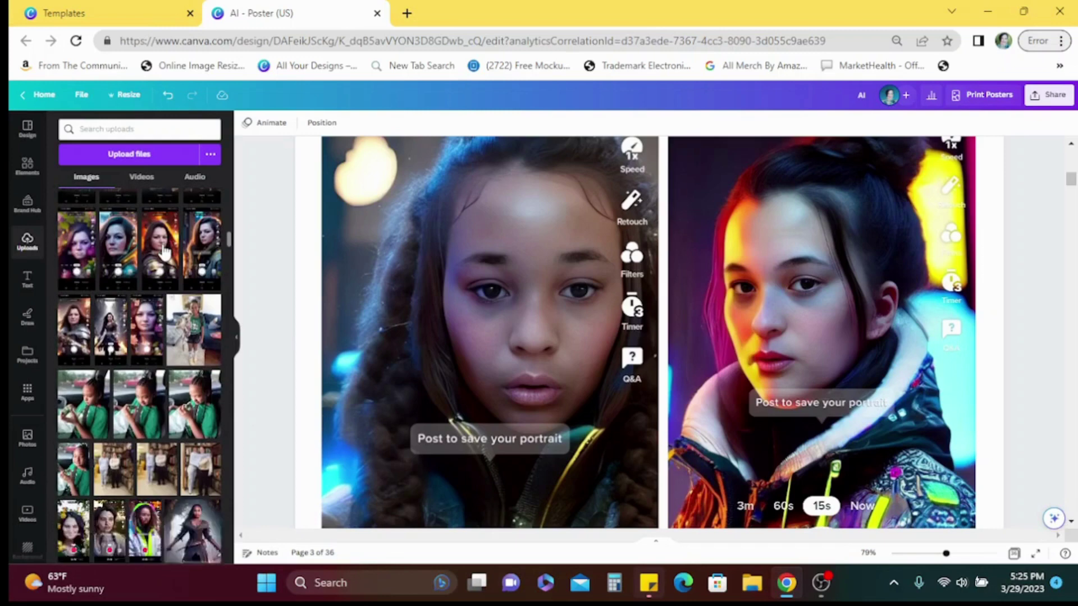
scroll(163, 253, up, 4)
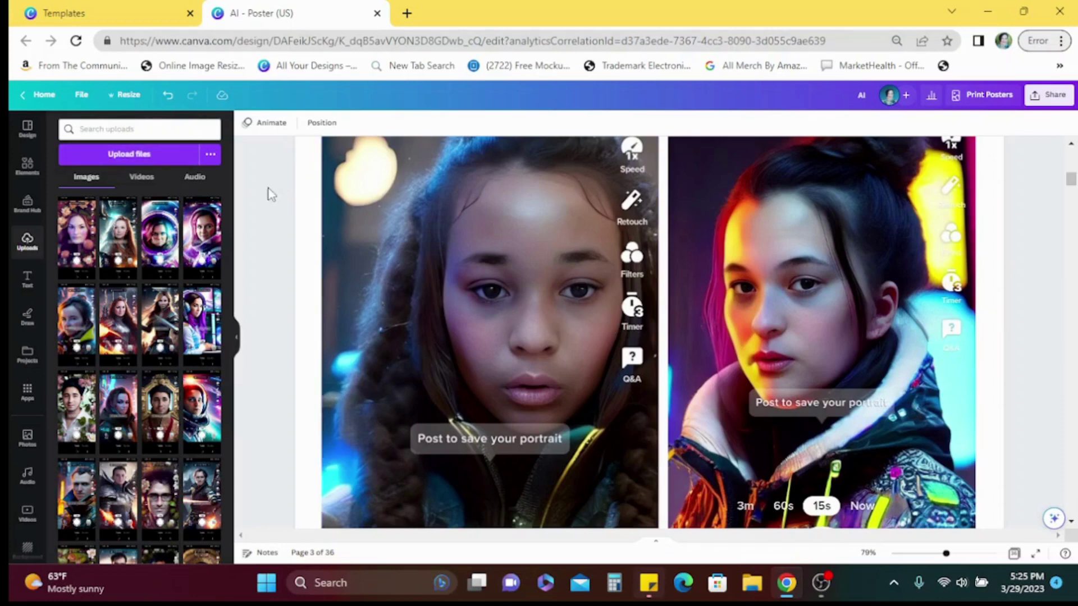
Use Magic Eraser to remove the Effects, record, duration and Upload controls from the braided girl's screenshot on page 3.
click(420, 213)
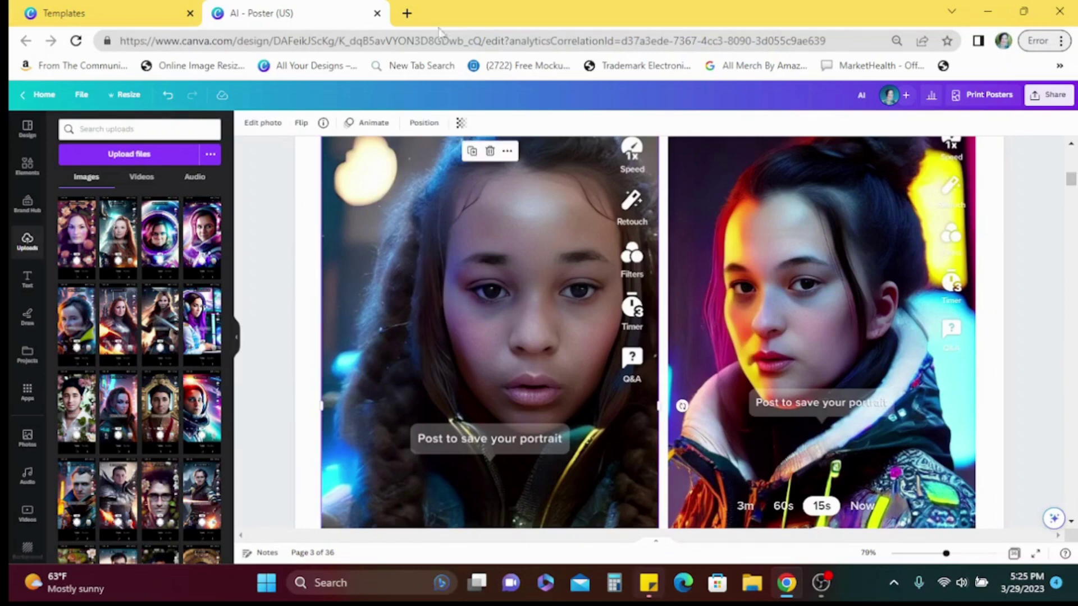
click(264, 124)
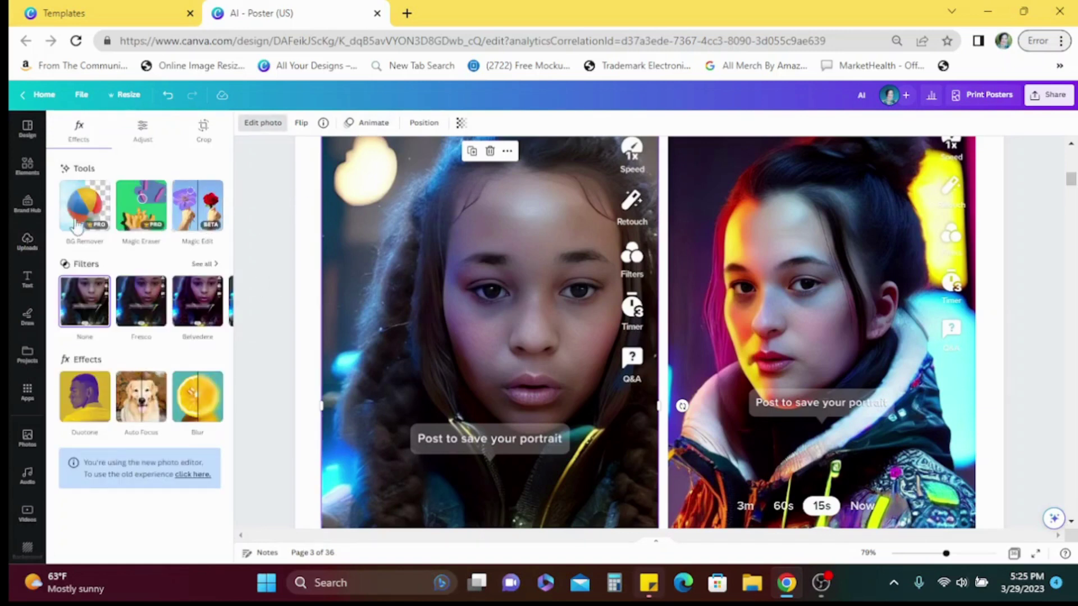
click(140, 207)
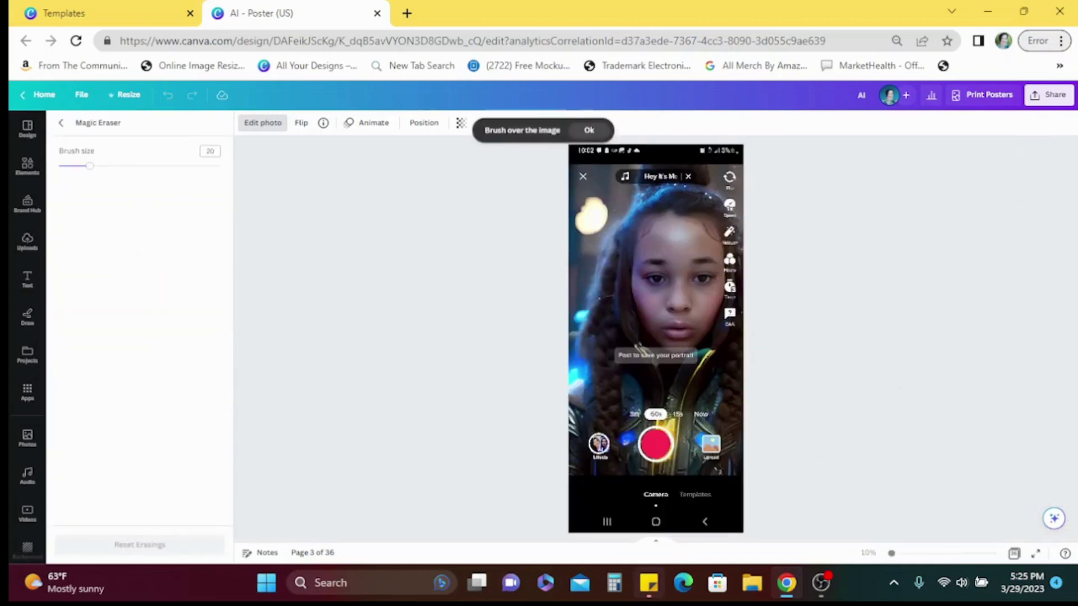
mouse_move(597, 443)
mouse_down()
mouse_move(659, 449)
mouse_move(674, 434)
mouse_move(634, 437)
mouse_move(635, 414)
mouse_move(690, 415)
mouse_move(710, 426)
mouse_move(703, 443)
mouse_move(712, 449)
mouse_move(718, 439)
mouse_up()
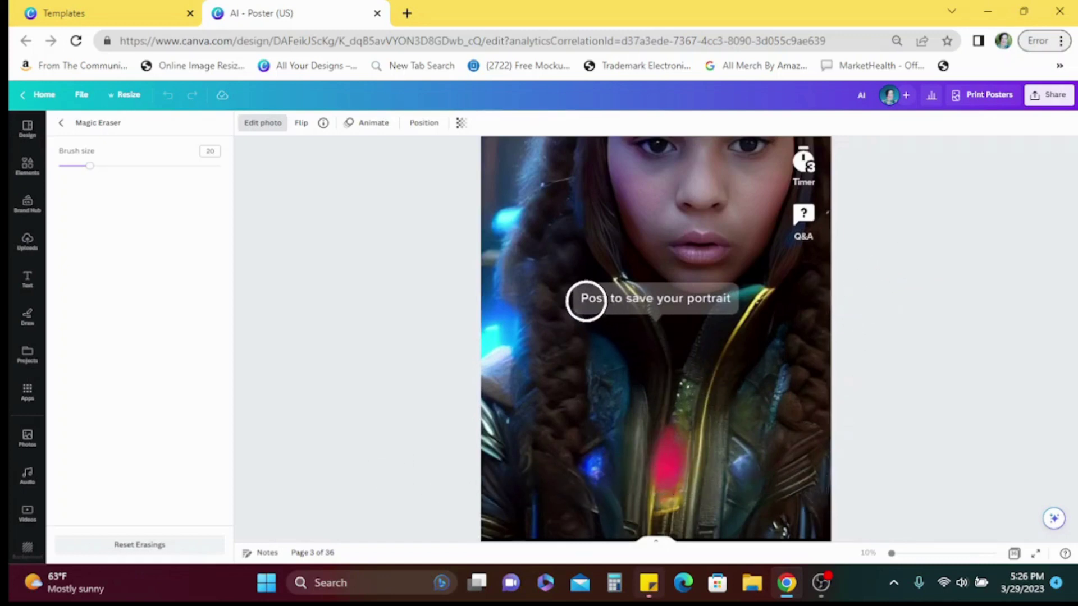
Erase the "Post to save your portrait" caption and the music, close and side icons from the braided girl's screenshot.
drag(584, 298, 752, 303)
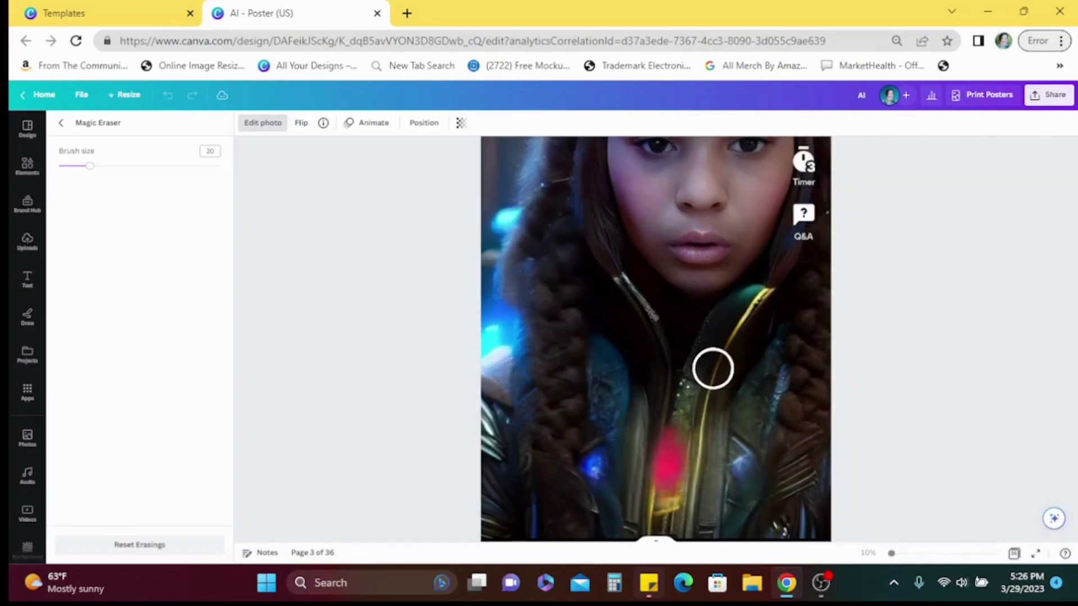
click(768, 360)
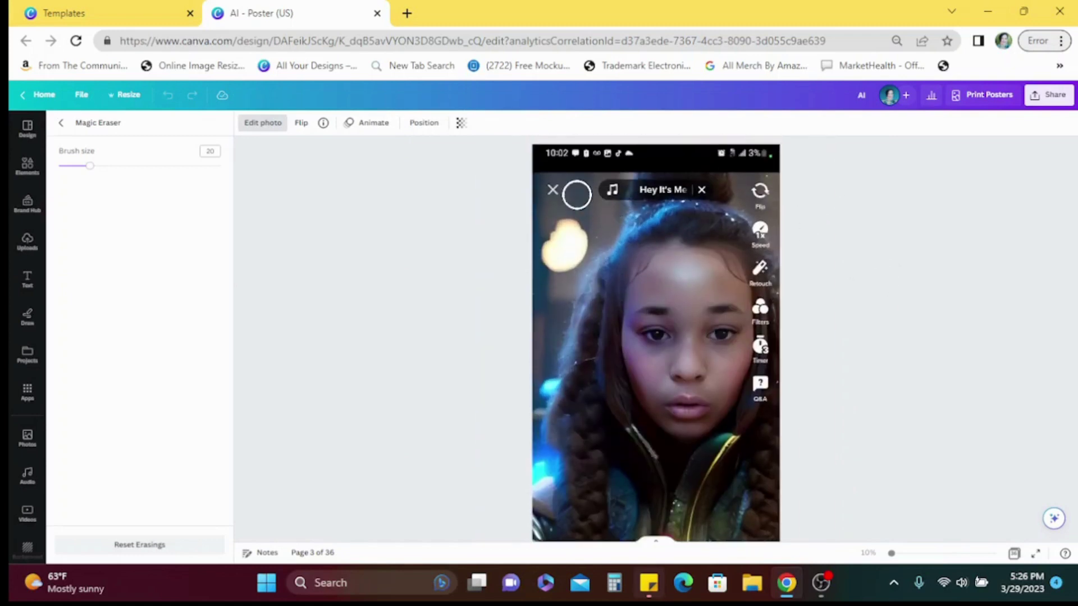
mouse_move(553, 189)
mouse_down()
mouse_move(750, 193)
mouse_move(766, 203)
mouse_move(765, 405)
mouse_up()
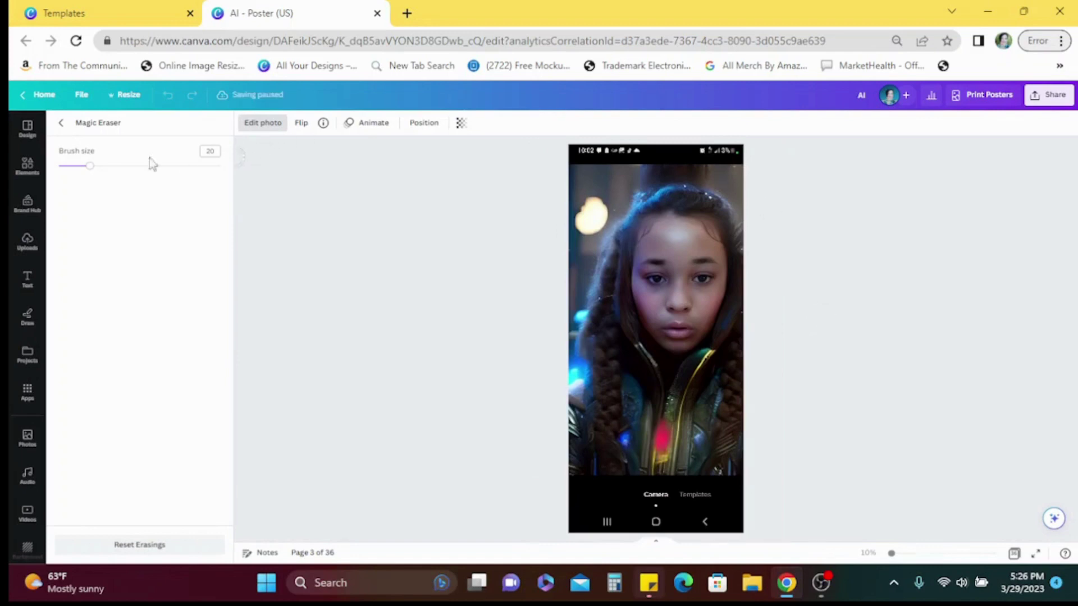
click(64, 125)
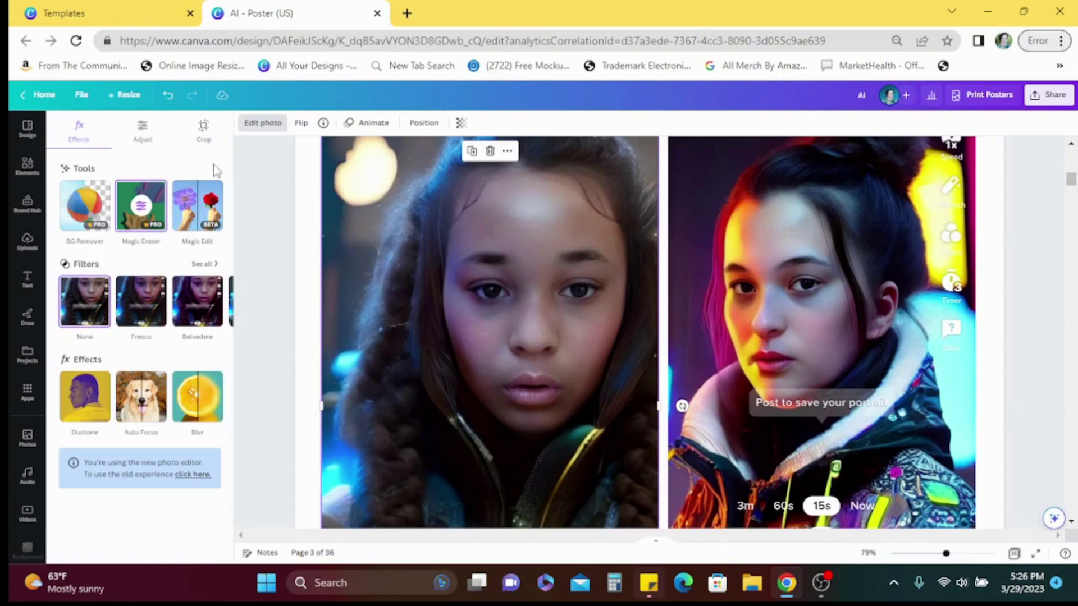
Crop the braided girl's screenshot on page 3 to remove the navigation bar, a sliver of the right edge and the status bar.
key(Return)
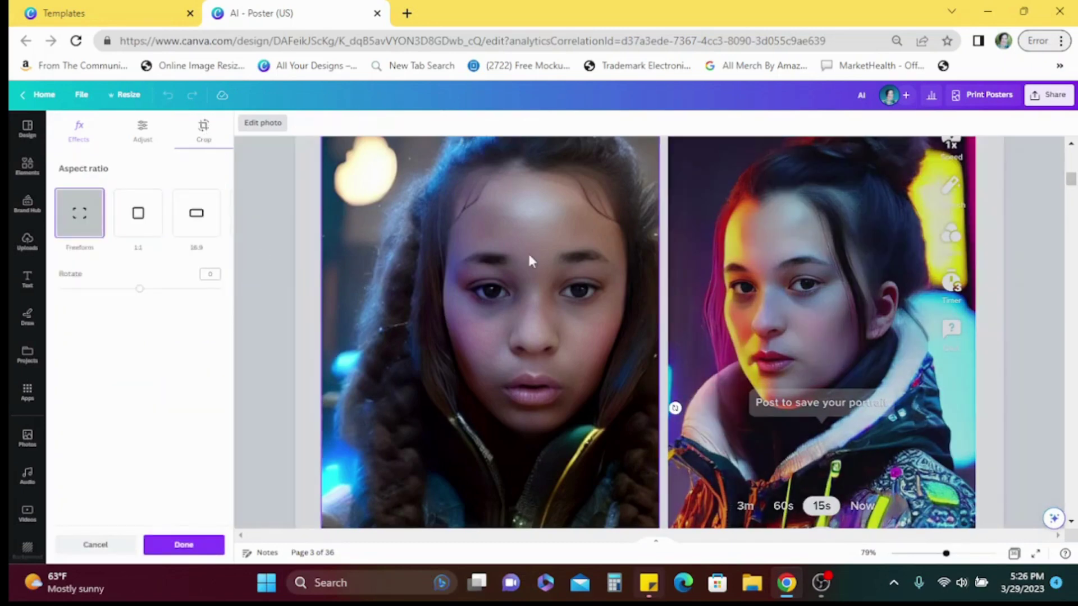
scroll(528, 252, down, 5)
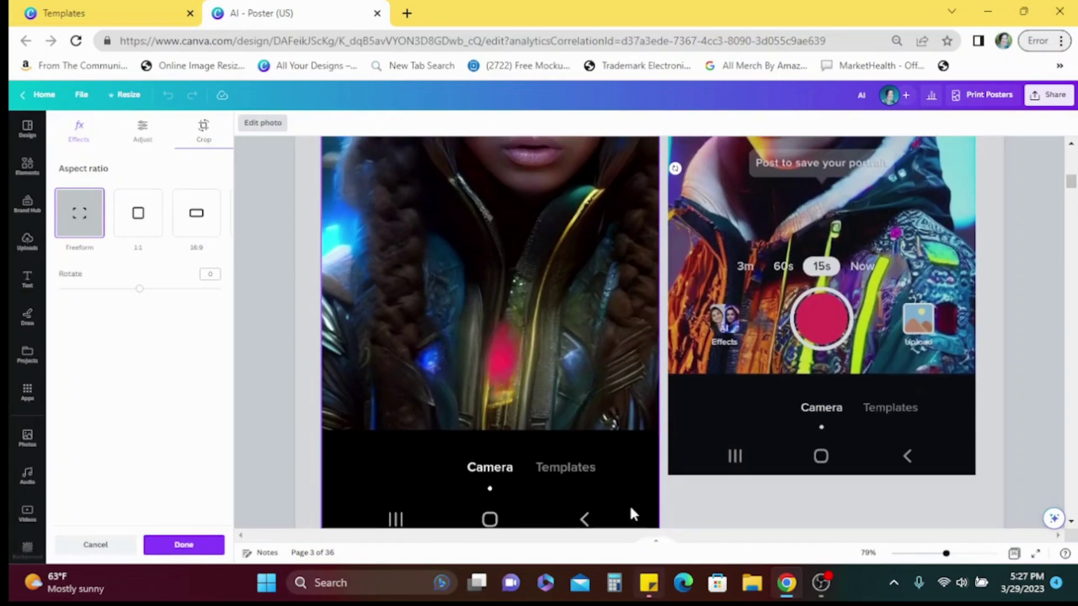
scroll(630, 509, down, 3)
key(Escape)
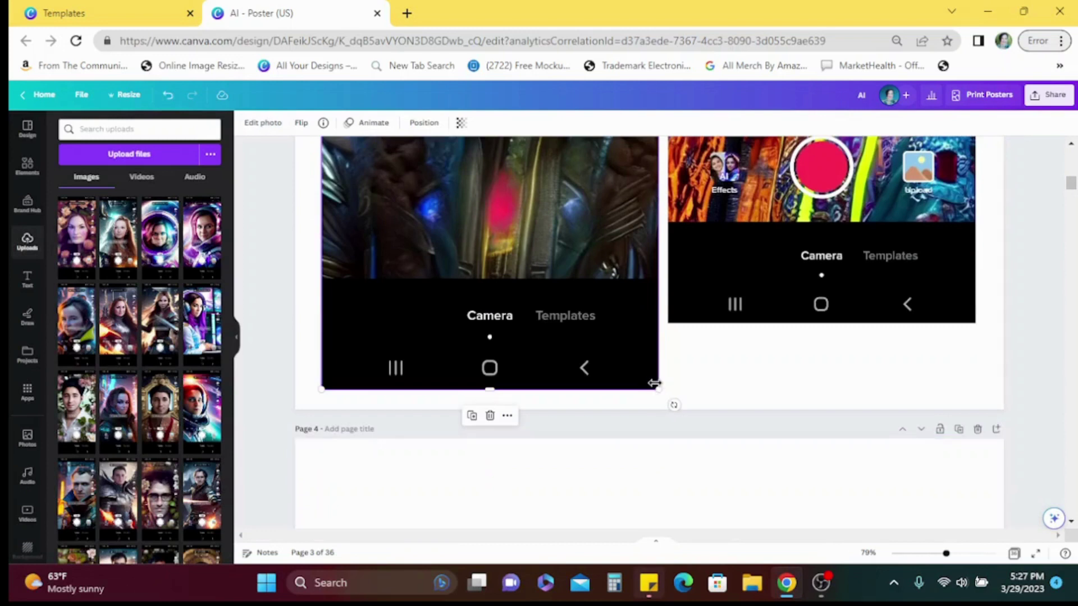
drag(654, 356, 638, 264)
scroll(594, 314, up, 3)
scroll(598, 379, up, 10)
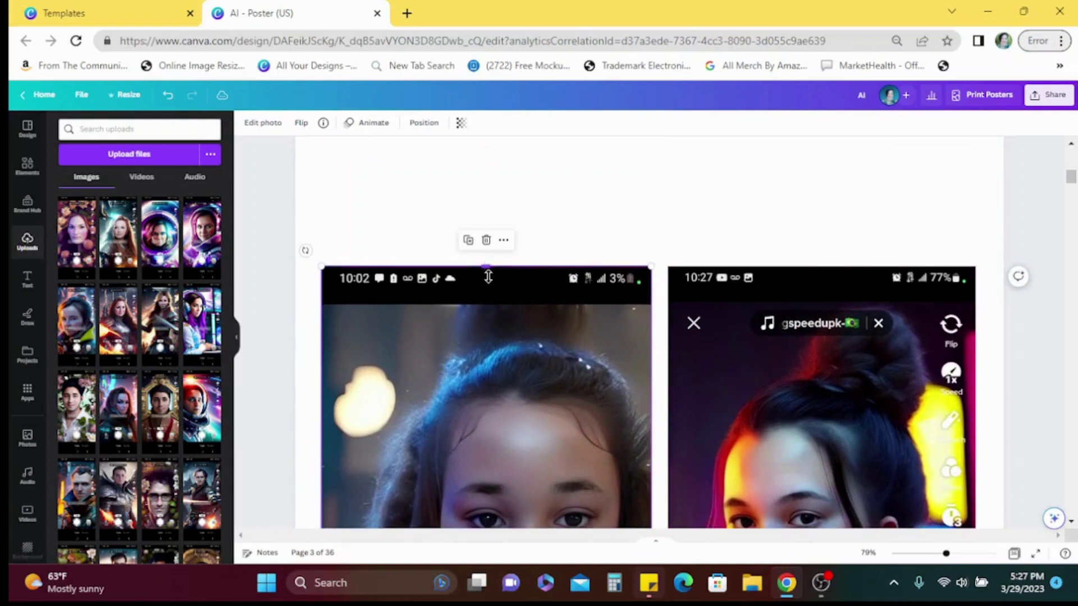
drag(488, 277, 488, 310)
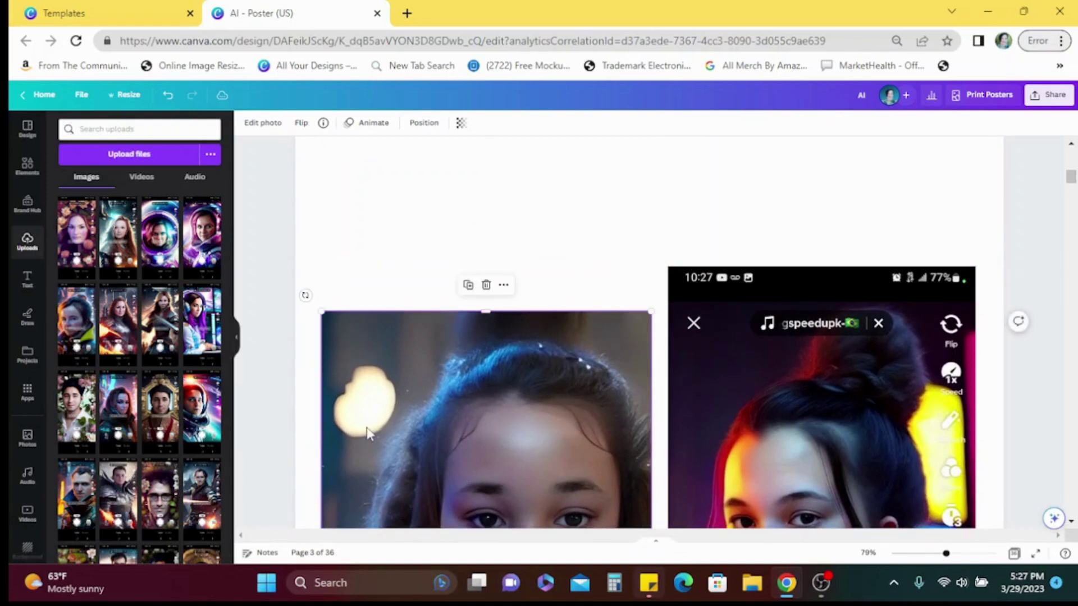
click(376, 245)
Open the screenshot of the woman with the hair bun on page 3 for editing with Magic Eraser.
scroll(456, 223, down, 5)
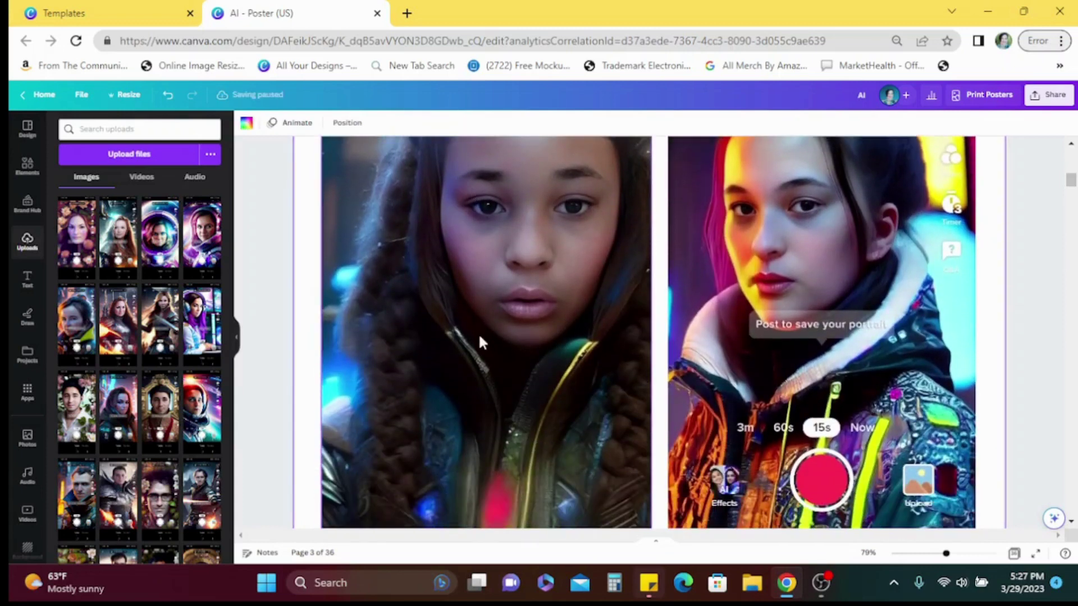
scroll(479, 332, up, 1)
click(722, 332)
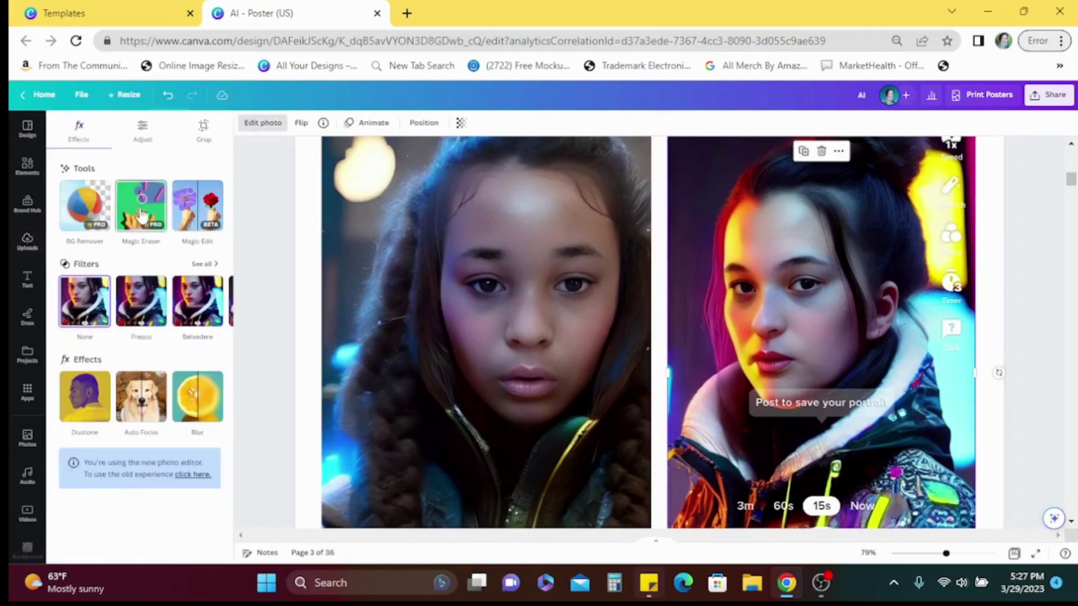
click(142, 208)
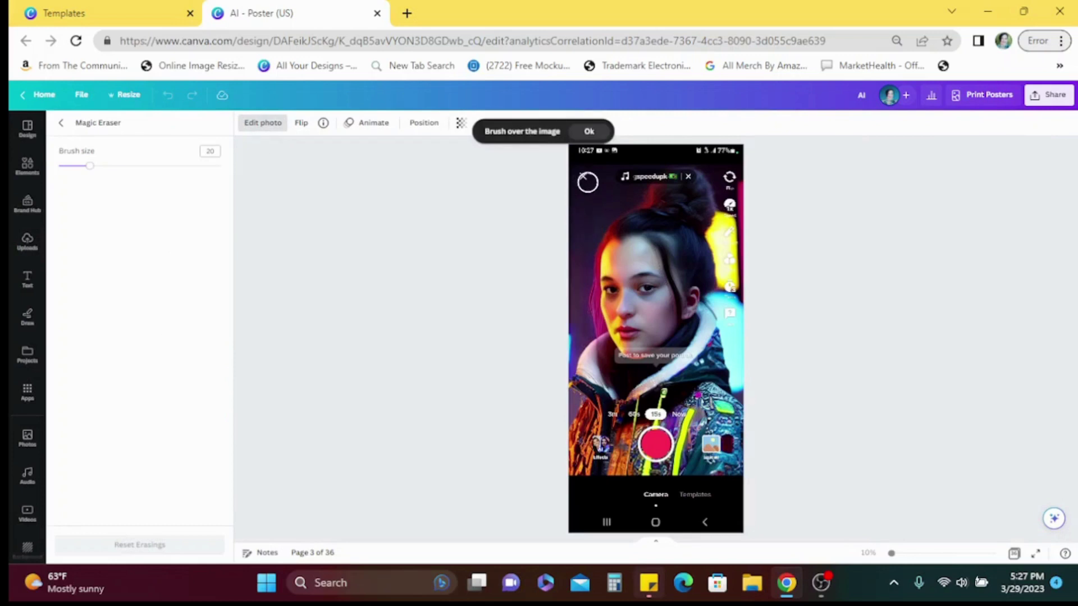
Erase the close, music and side icons, save caption, recording controls and status bar icons from the bun-haired woman's screenshot.
mouse_move(582, 176)
mouse_down()
mouse_move(730, 178)
mouse_move(731, 393)
mouse_up()
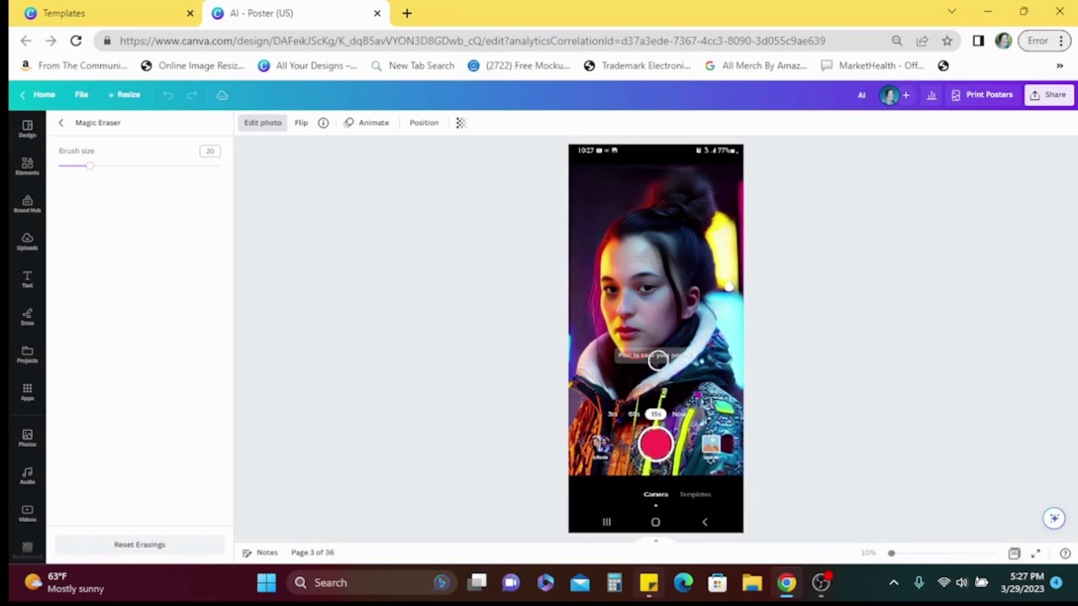
drag(617, 354, 713, 354)
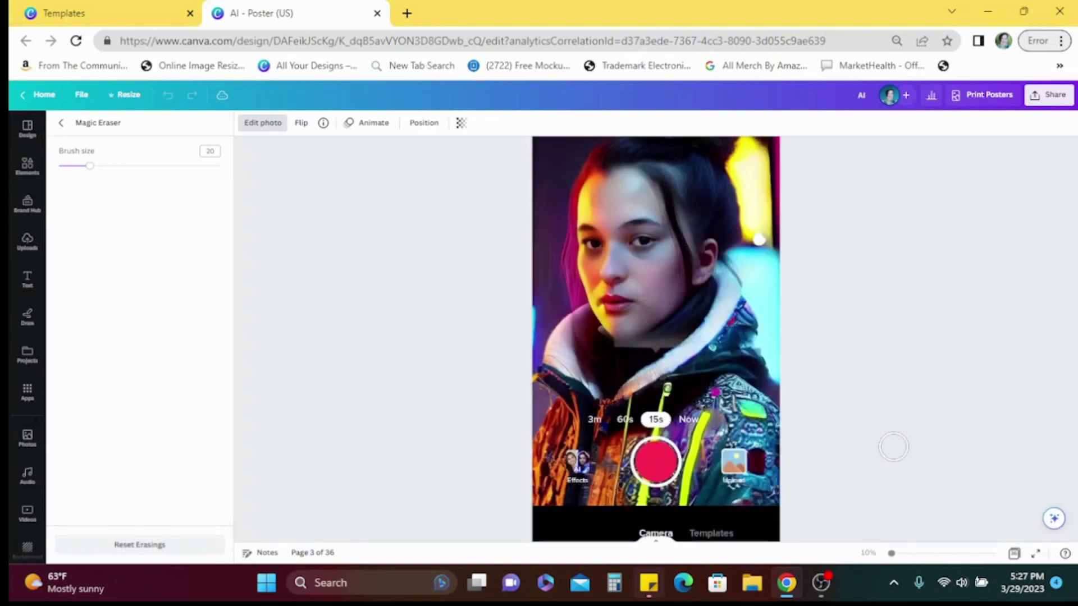
mouse_move(734, 481)
mouse_down()
mouse_move(743, 451)
mouse_move(746, 465)
mouse_move(629, 467)
mouse_move(652, 444)
mouse_move(667, 449)
mouse_move(657, 483)
mouse_move(638, 471)
mouse_move(567, 472)
mouse_move(564, 458)
mouse_move(585, 457)
mouse_move(594, 440)
mouse_move(592, 424)
mouse_move(702, 425)
mouse_up()
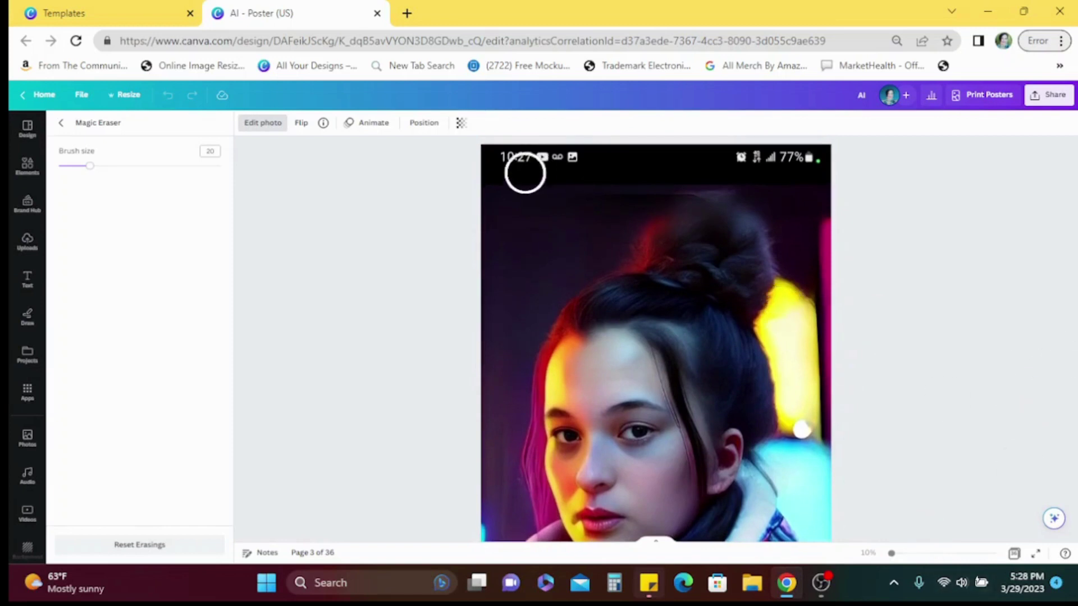
drag(505, 163, 604, 165)
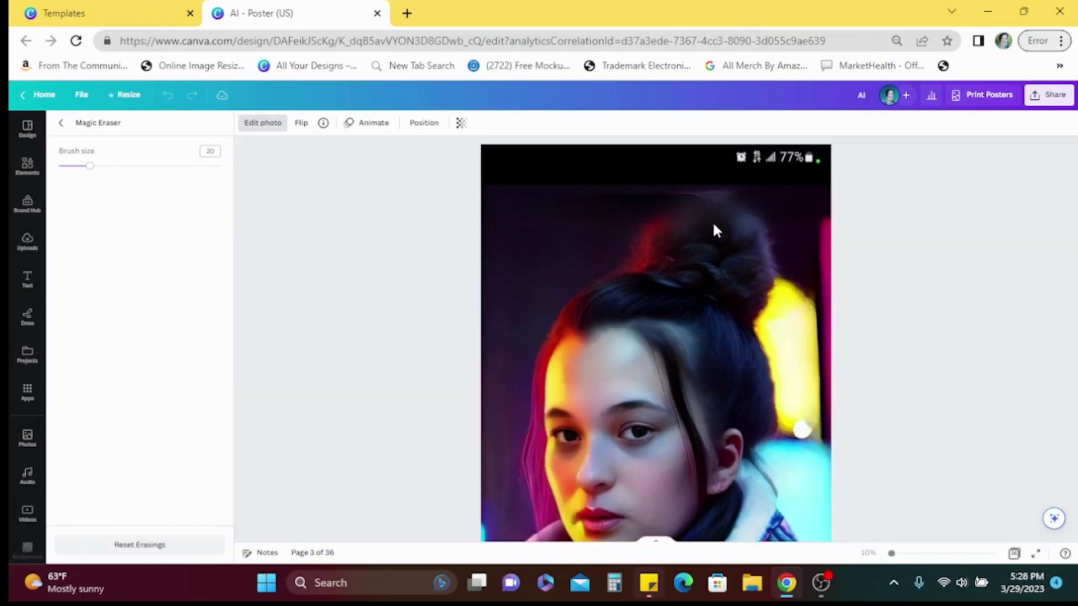
drag(724, 166, 842, 162)
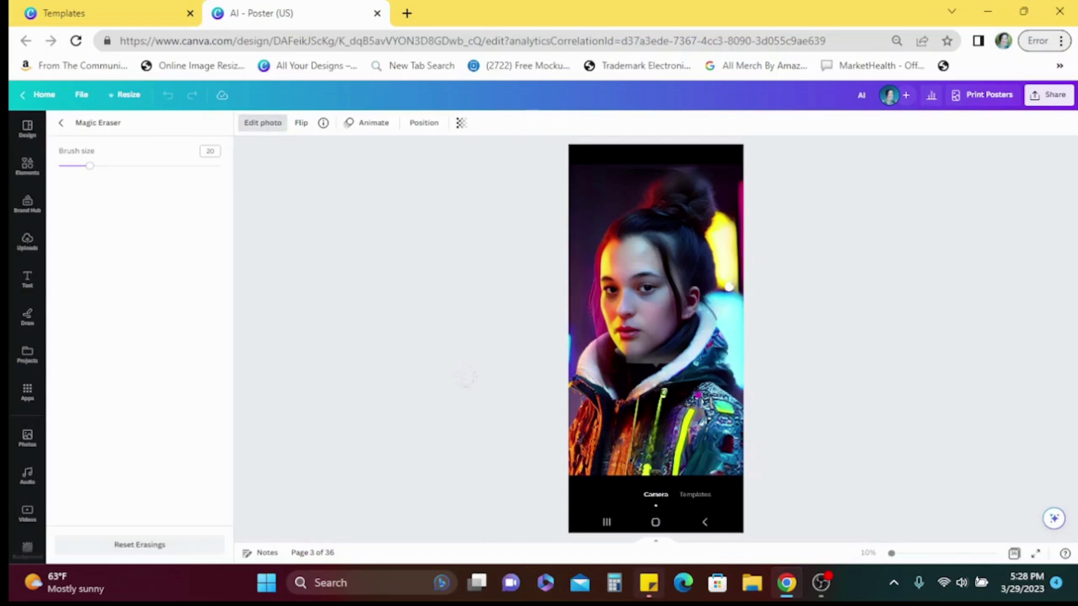
Try erasing one of the woman's eyes, and reset all erasings on her screenshot.
scroll(659, 406, up, 3)
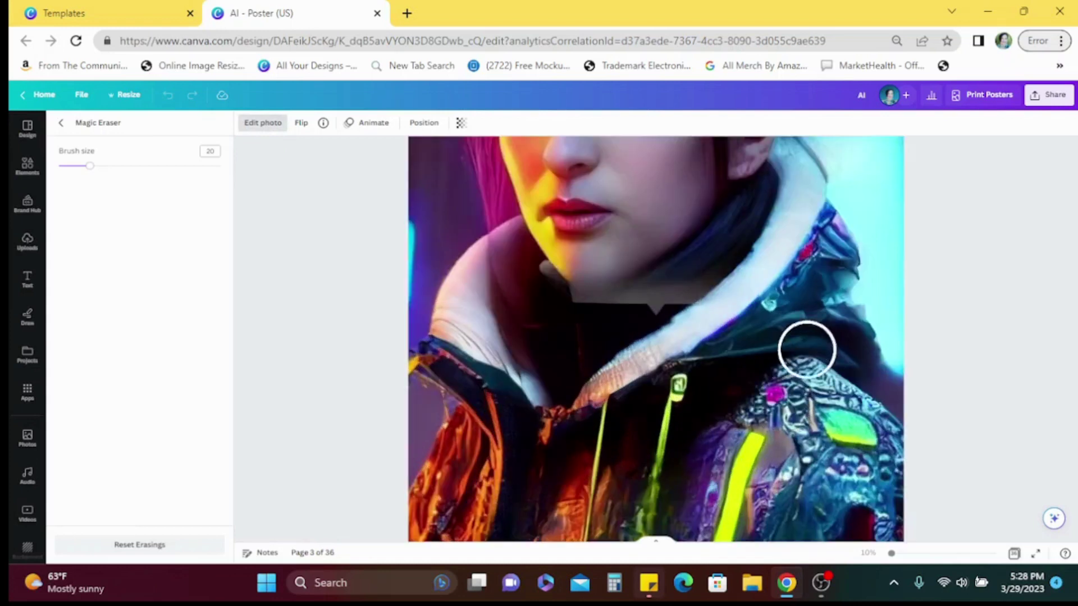
scroll(1011, 377, up, 2)
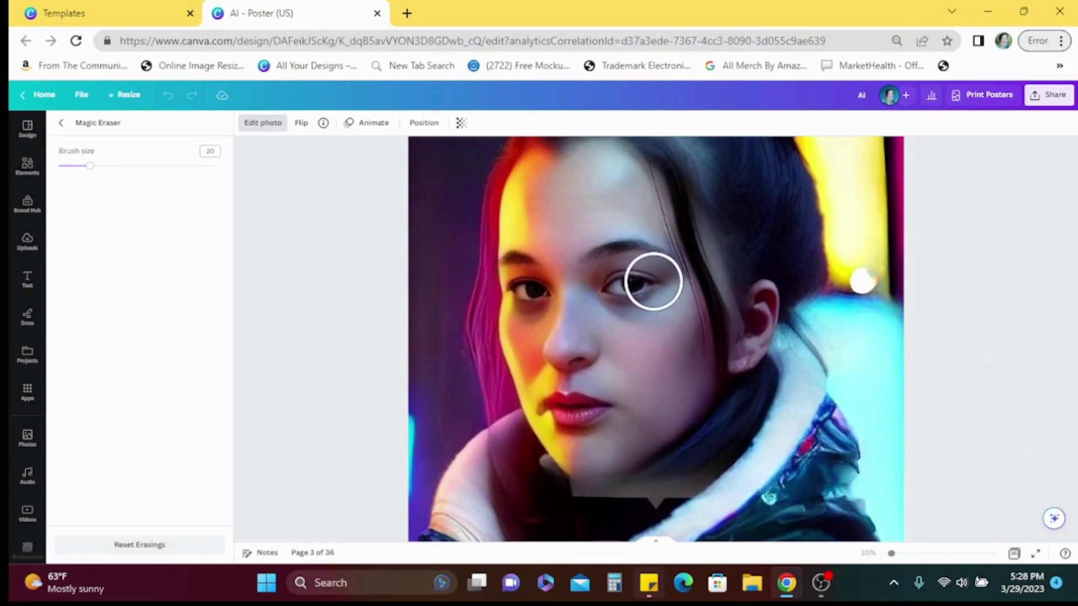
drag(654, 281, 654, 314)
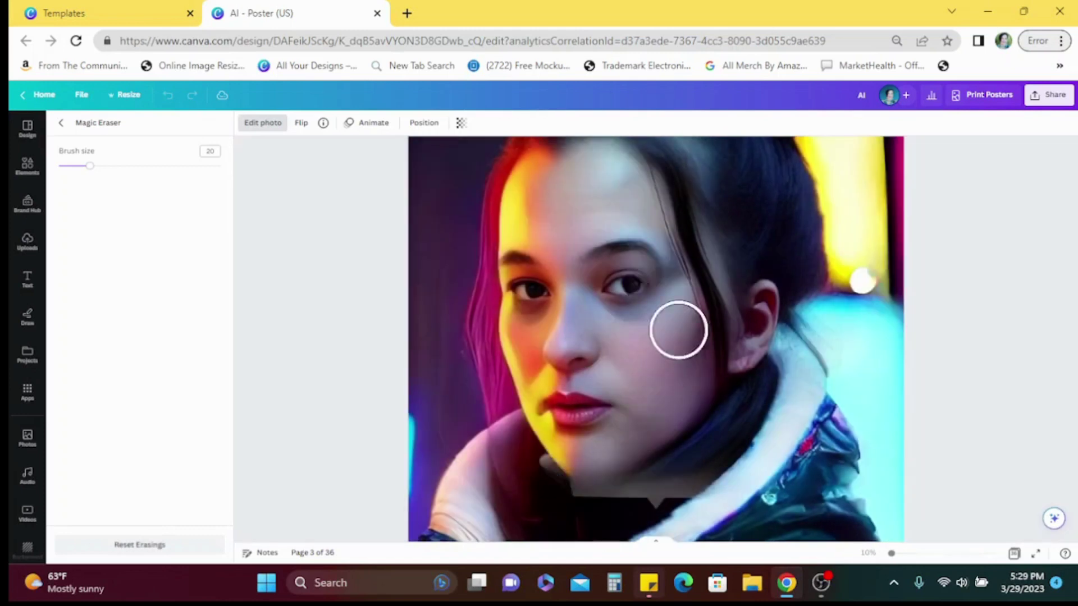
drag(632, 284, 662, 319)
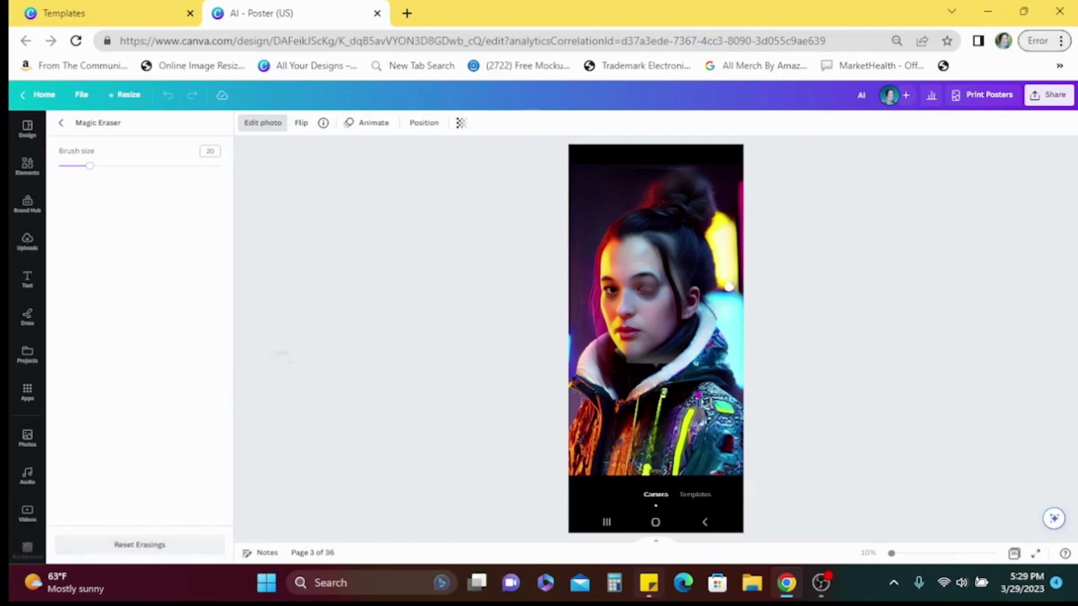
click(132, 548)
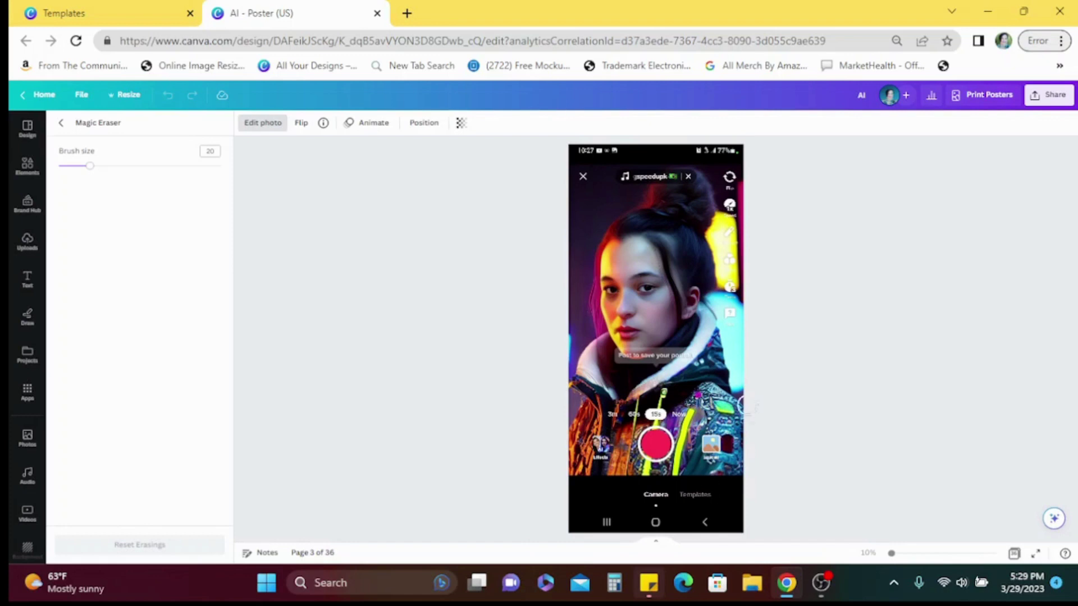
Erase the Effects, record and Upload controls and the 3m, 60s, 15s and Now options from the bun-haired woman's screenshot.
mouse_move(586, 446)
mouse_down()
mouse_move(724, 445)
mouse_move(752, 468)
mouse_move(579, 462)
mouse_move(735, 449)
mouse_move(616, 433)
mouse_up()
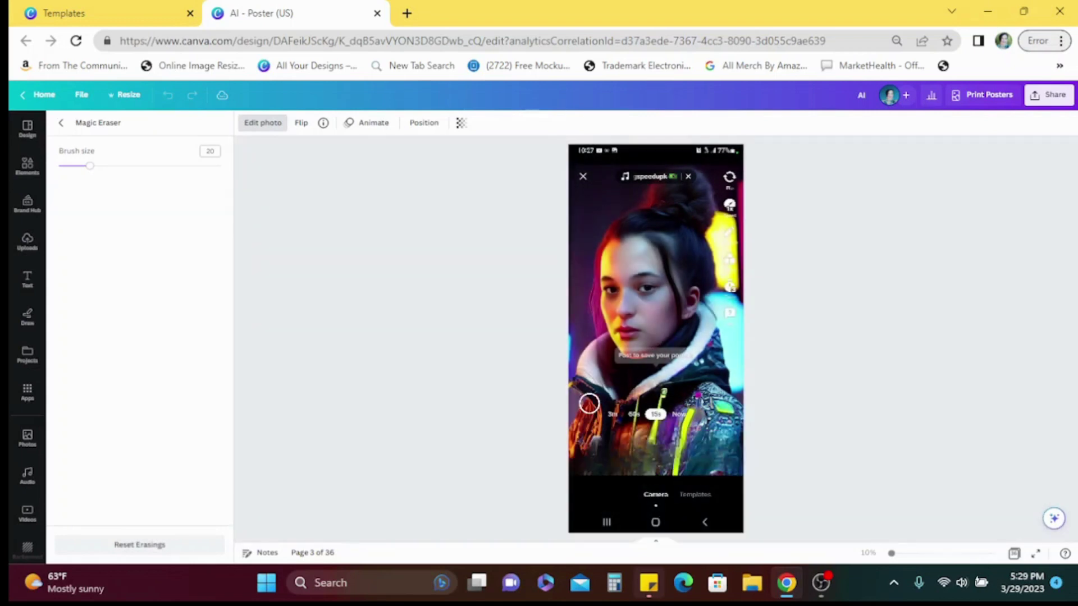
drag(587, 419, 706, 414)
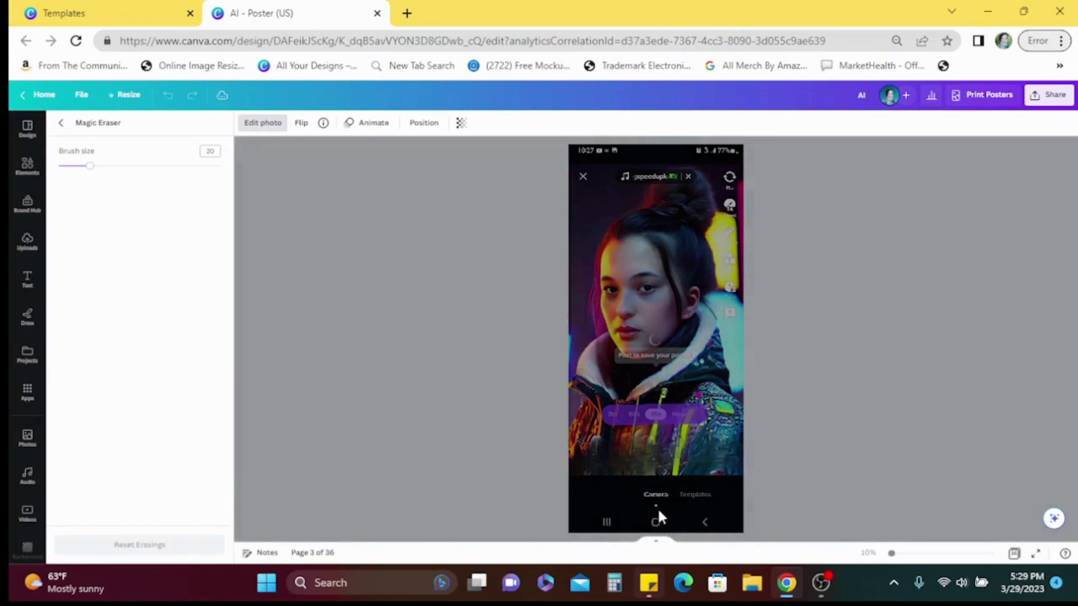